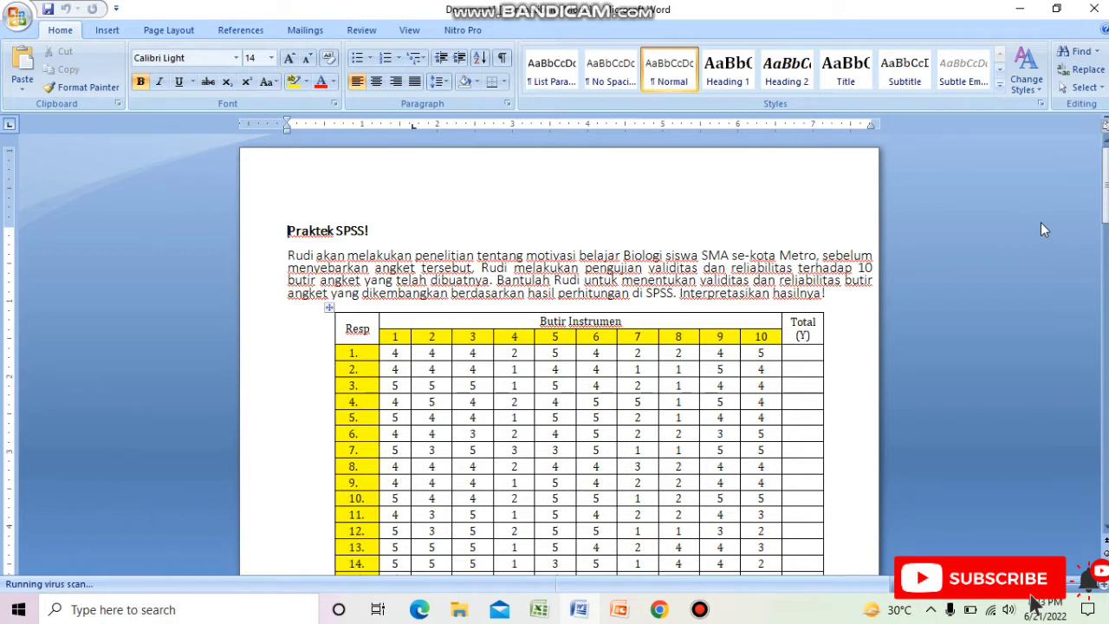
# - Switch to the PowerPoint presentation and read the slides on validity testing and reliability
pyautogui.click(618, 609)
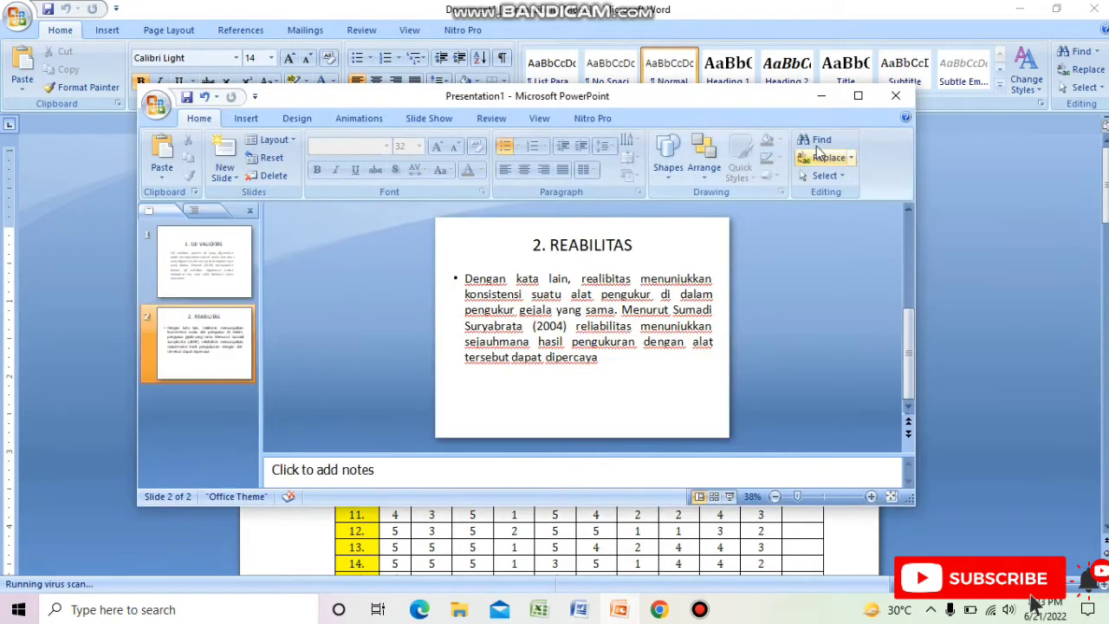
pyautogui.click(856, 96)
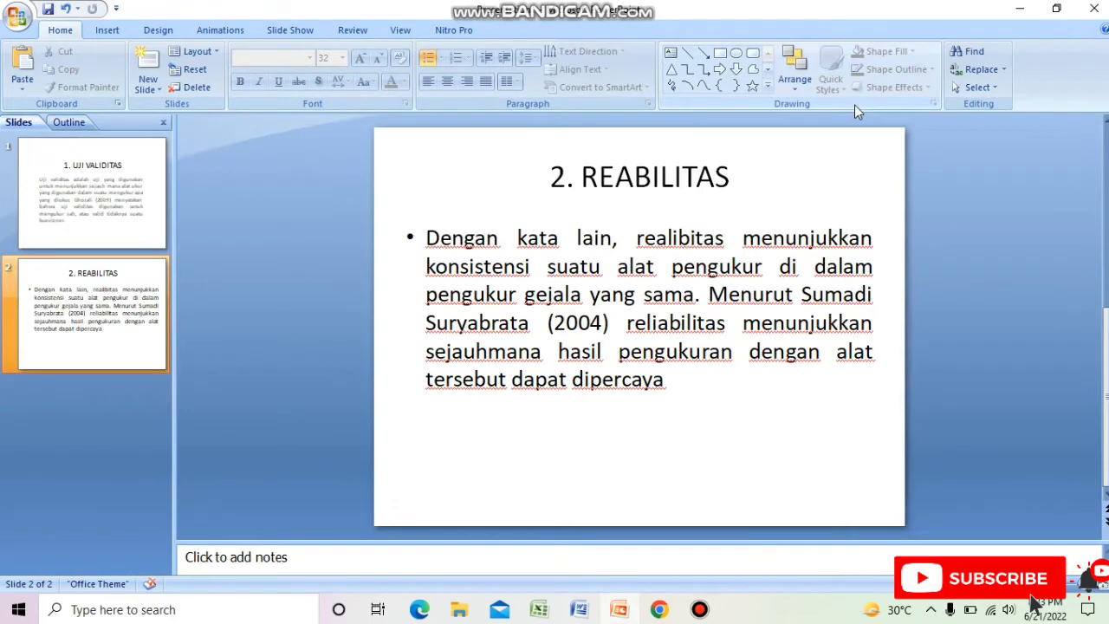
pyautogui.click(135, 201)
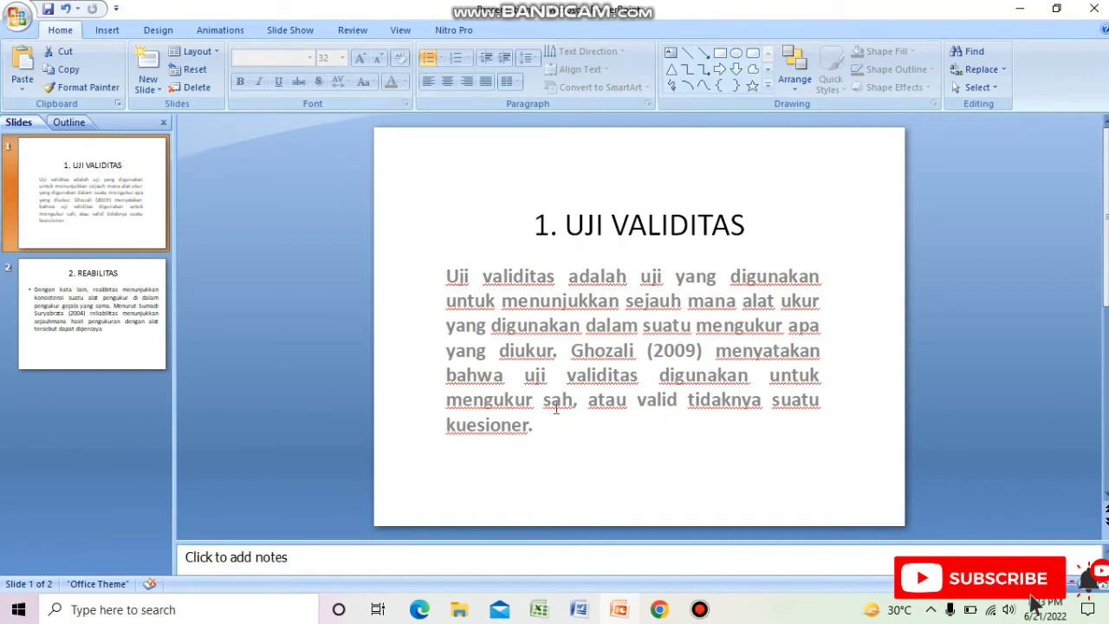
pyautogui.click(118, 338)
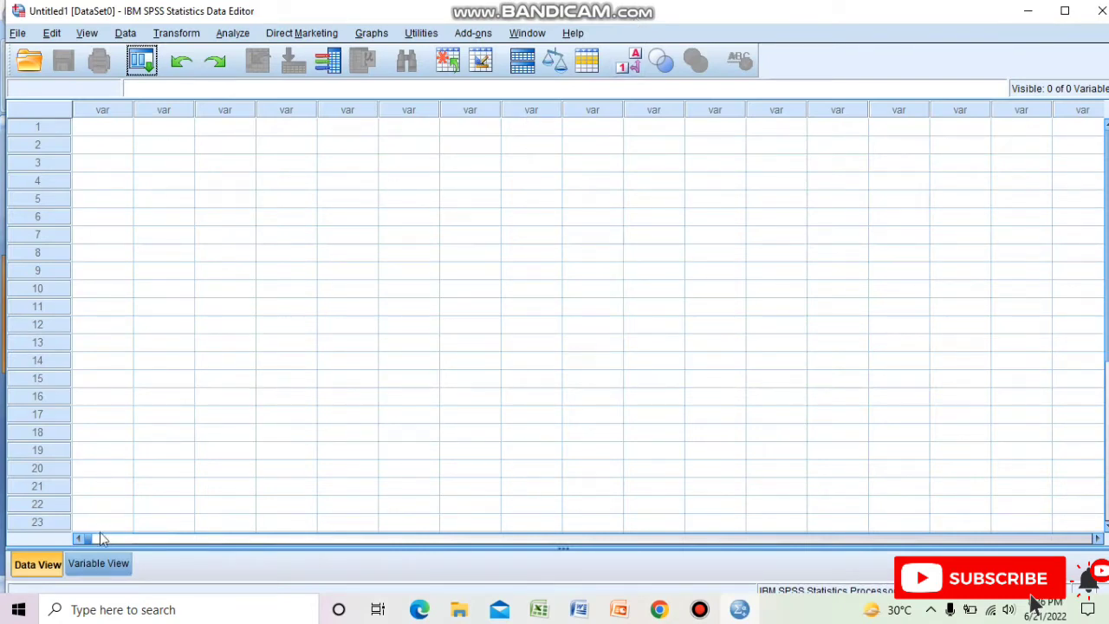
# - Show the variable definitions in SPSS and review the ten-item respondent table in the Word document
pyautogui.click(97, 565)
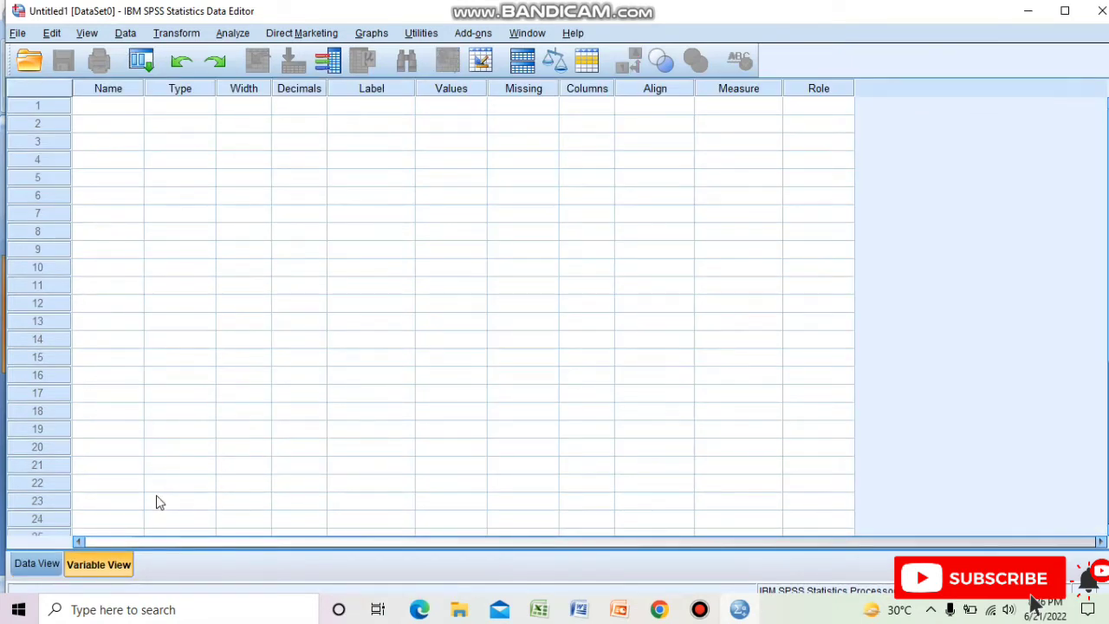
pyautogui.click(124, 107)
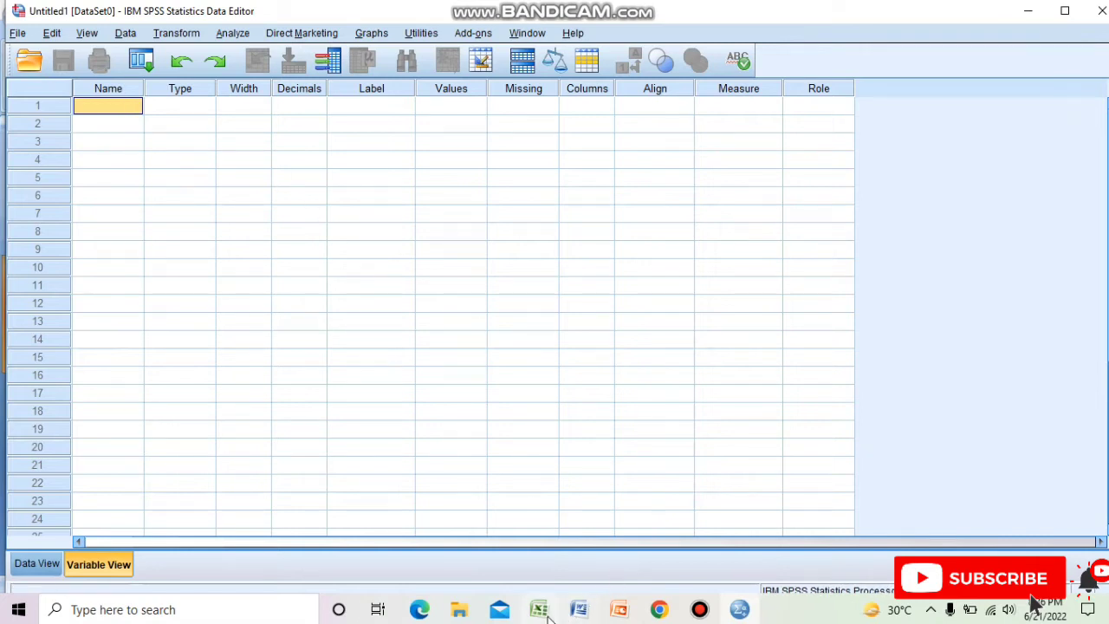
pyautogui.click(582, 616)
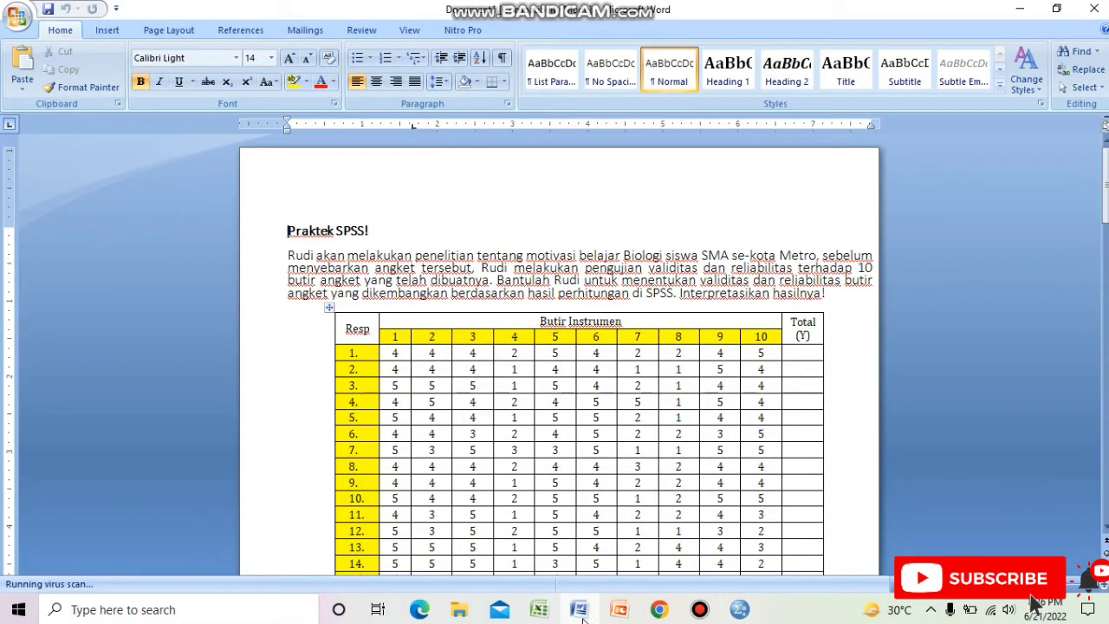
pyautogui.moveTo(1105, 197); pyautogui.dragTo(1105, 209)
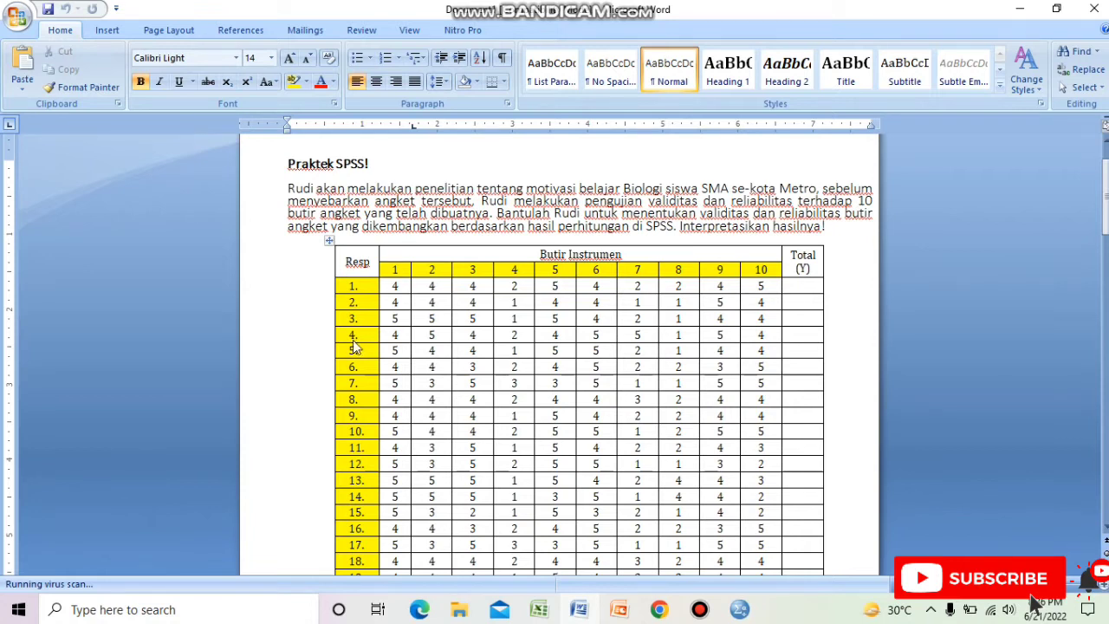
pyautogui.moveTo(1105, 201); pyautogui.dragTo(1105, 210)
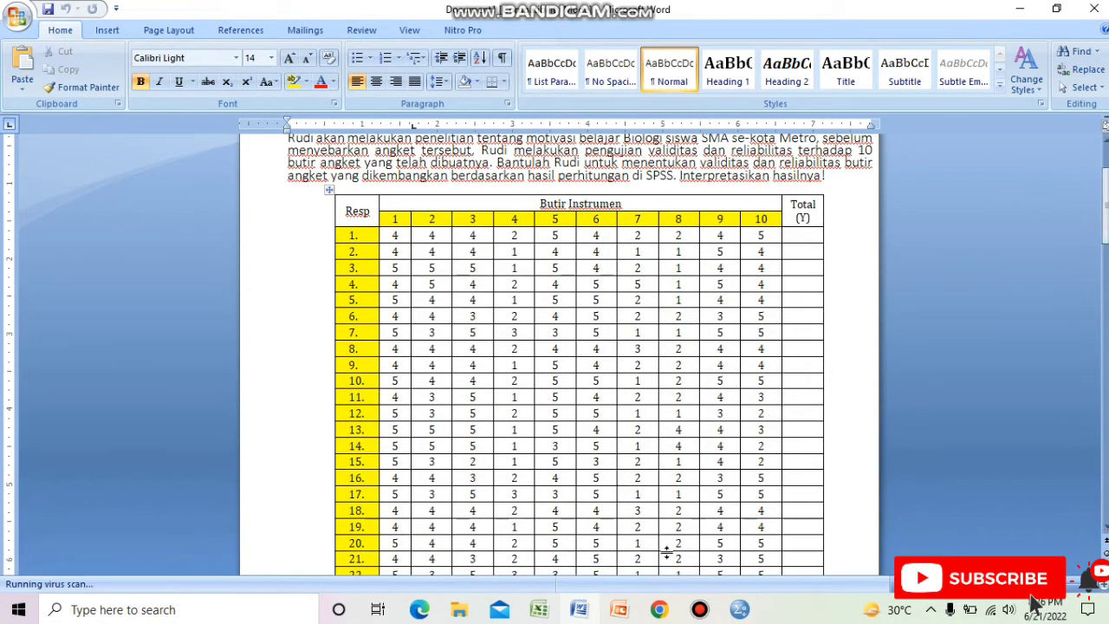
# - Return to SPSS and define the first two variables with the names B_1 and B_2
pyautogui.click(732, 609)
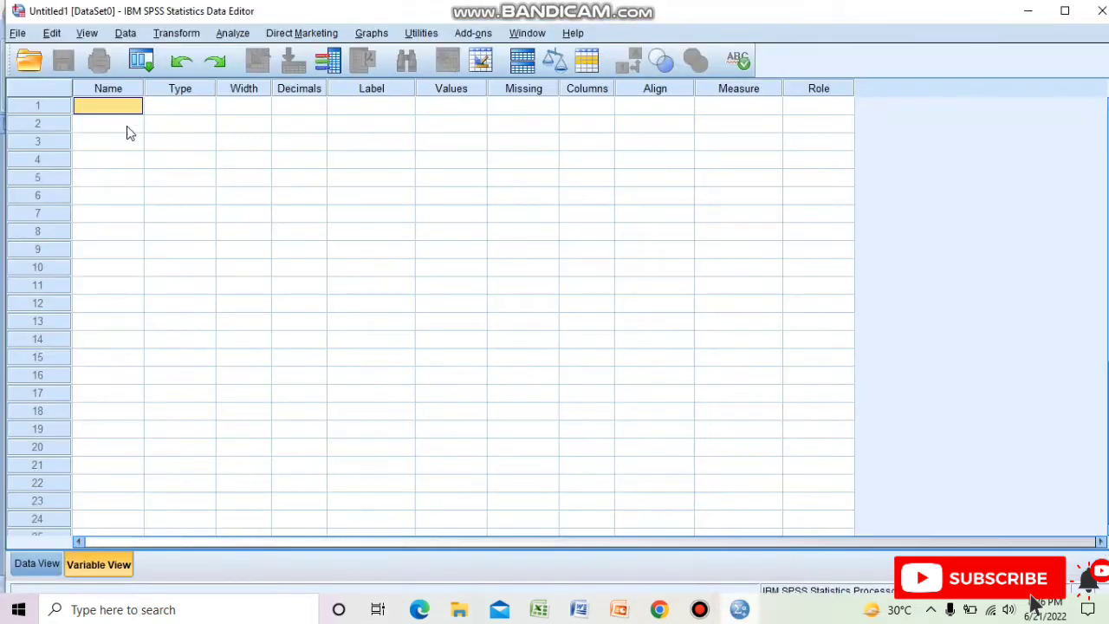
pyautogui.write('B_1')
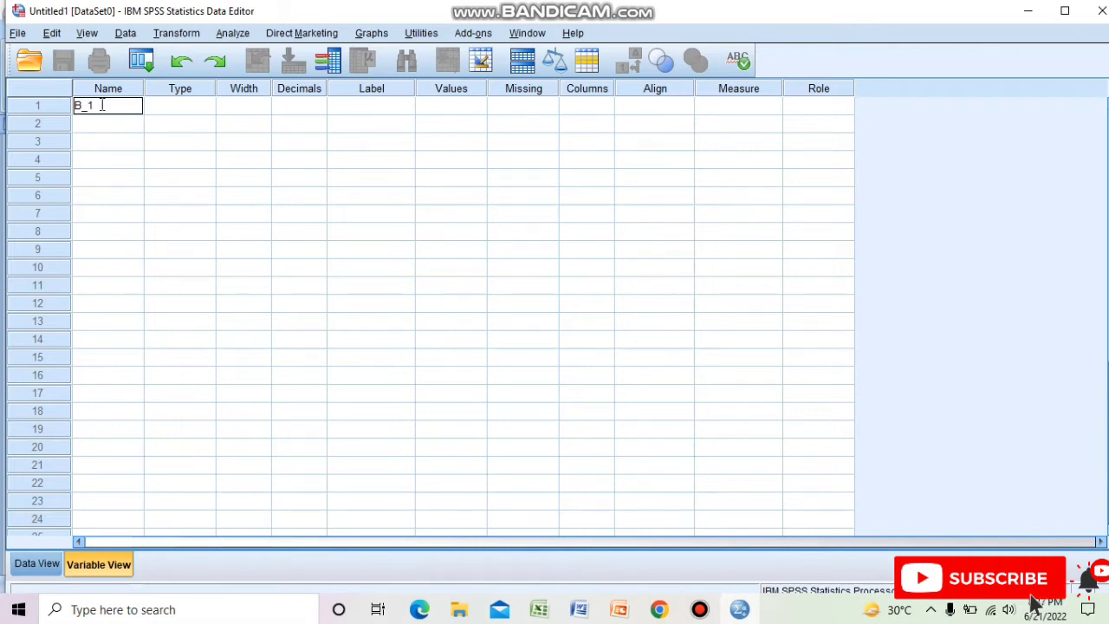
pyautogui.press('Return')
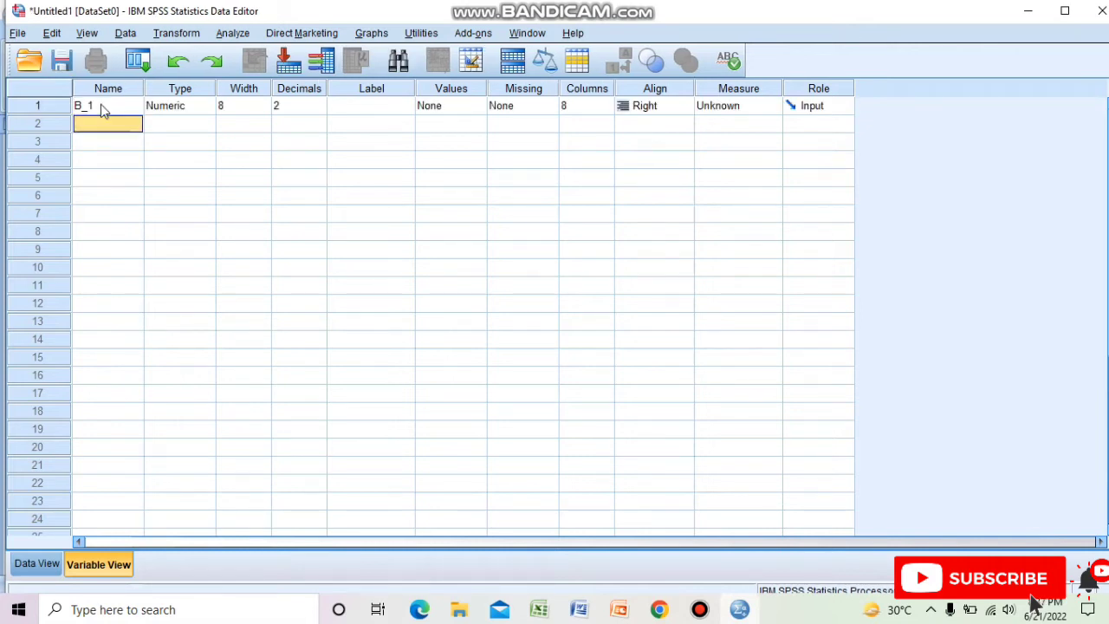
pyautogui.write('B_2')
pyautogui.press('Return')
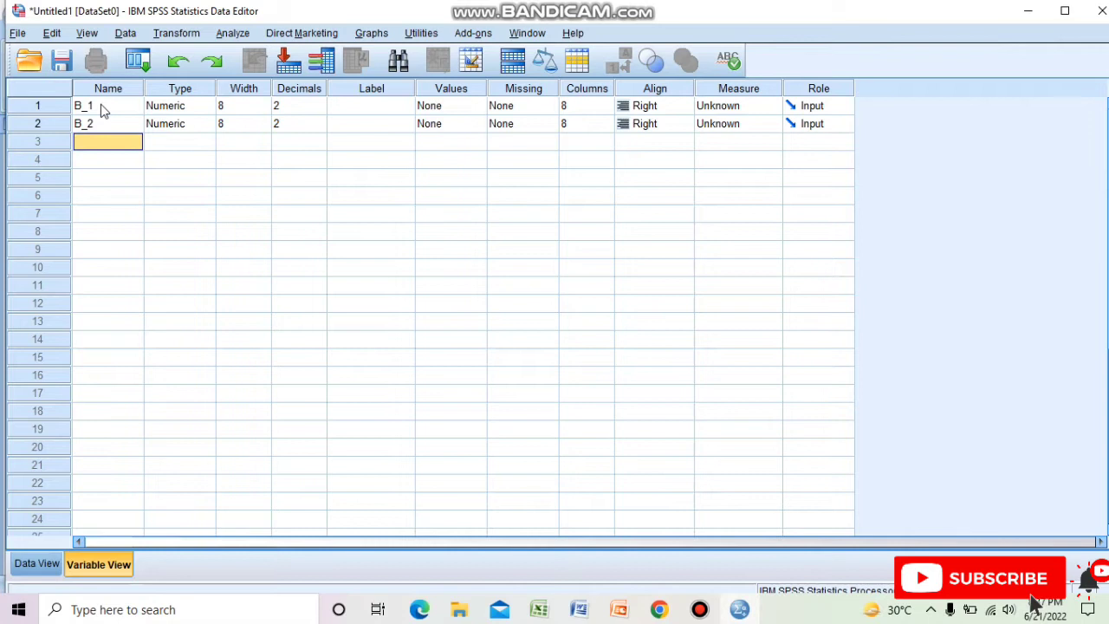
# - Add the variables B_3 and B_4 to the variable list
pyautogui.write('b')
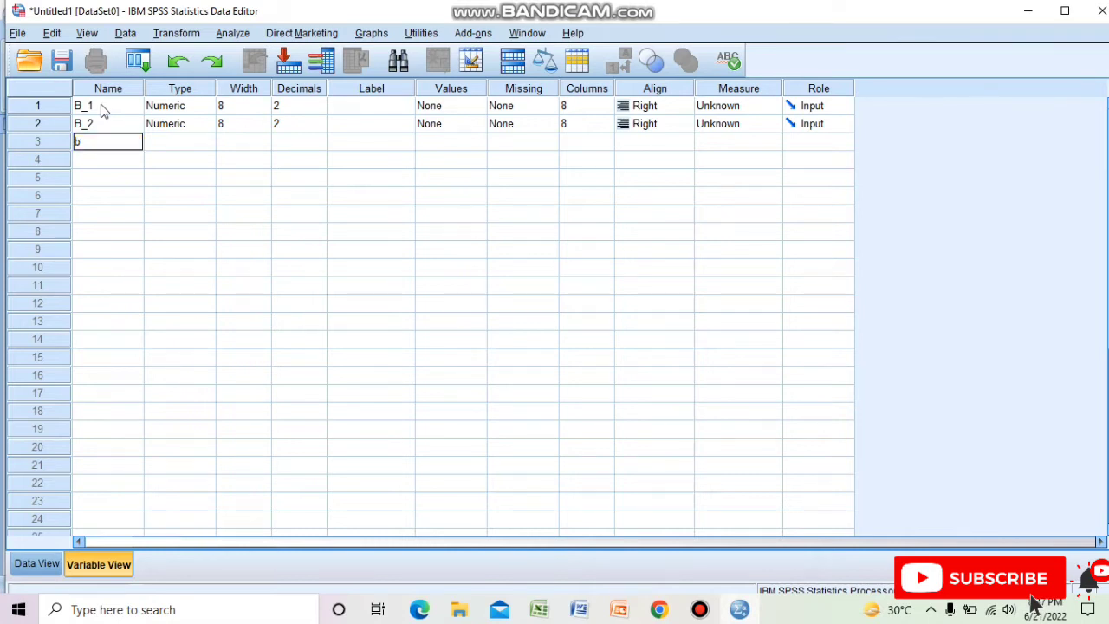
pyautogui.press('BackSpace')
pyautogui.write('b')
pyautogui.press('BackSpace')
pyautogui.write('B_3')
pyautogui.press('Return')
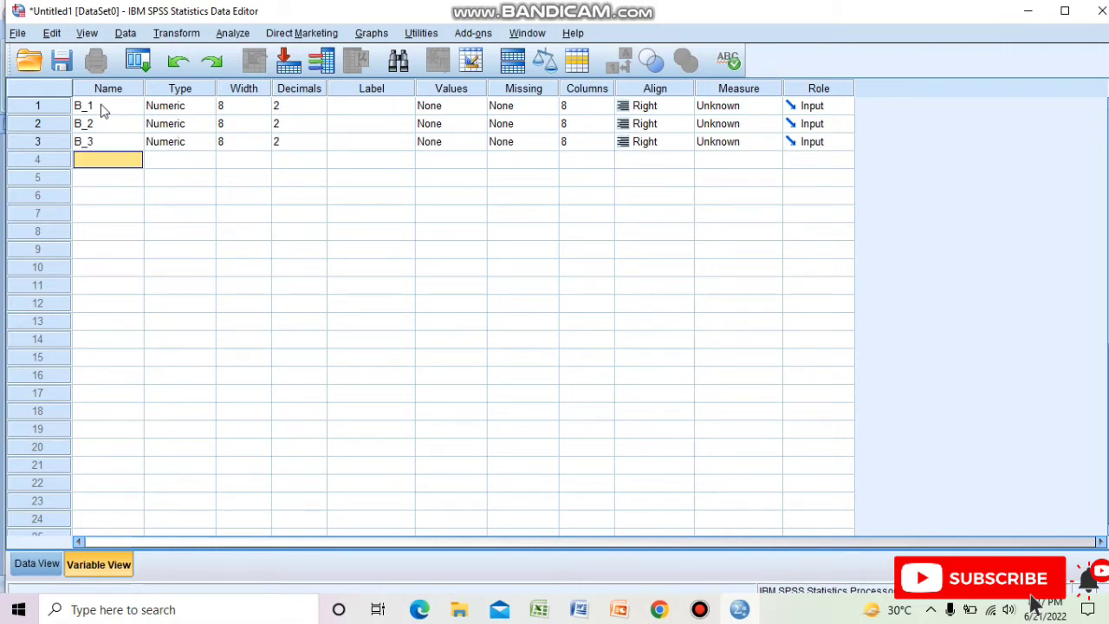
pyautogui.write('B_4')
pyautogui.press('Return')
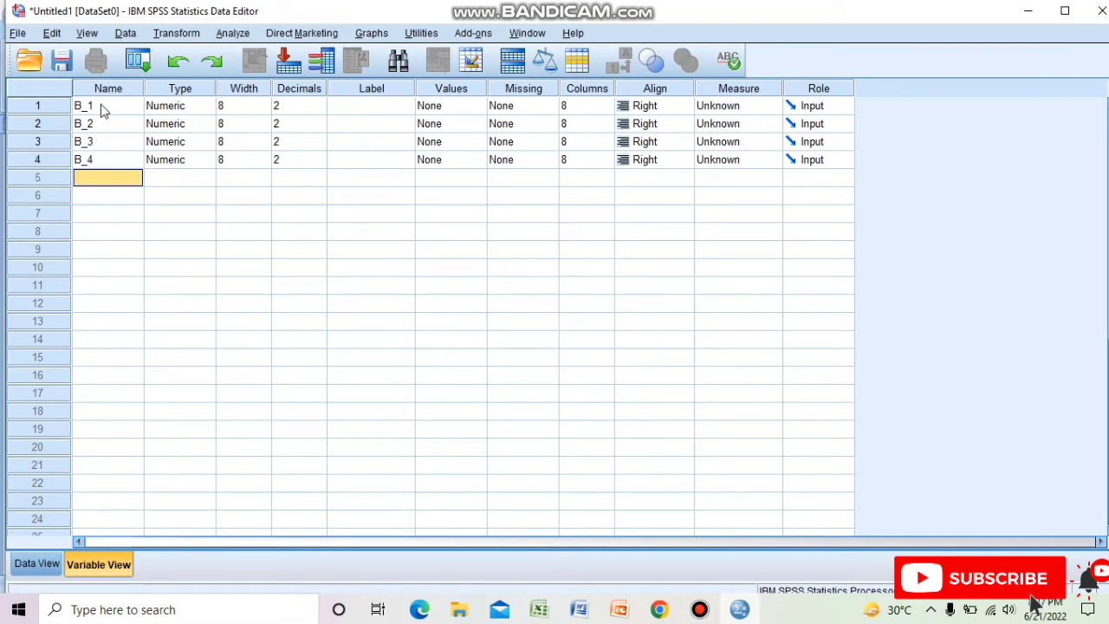
# - Add the variables B_5, B_6 and B_7 to the variable list
pyautogui.write('B')
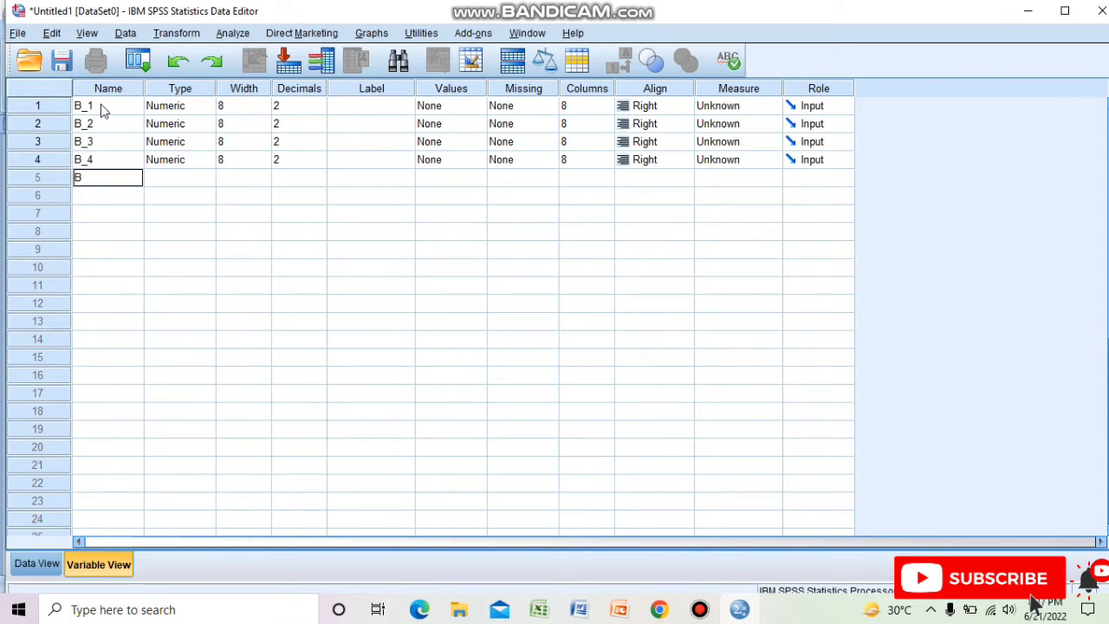
pyautogui.write('_5')
pyautogui.press('Return')
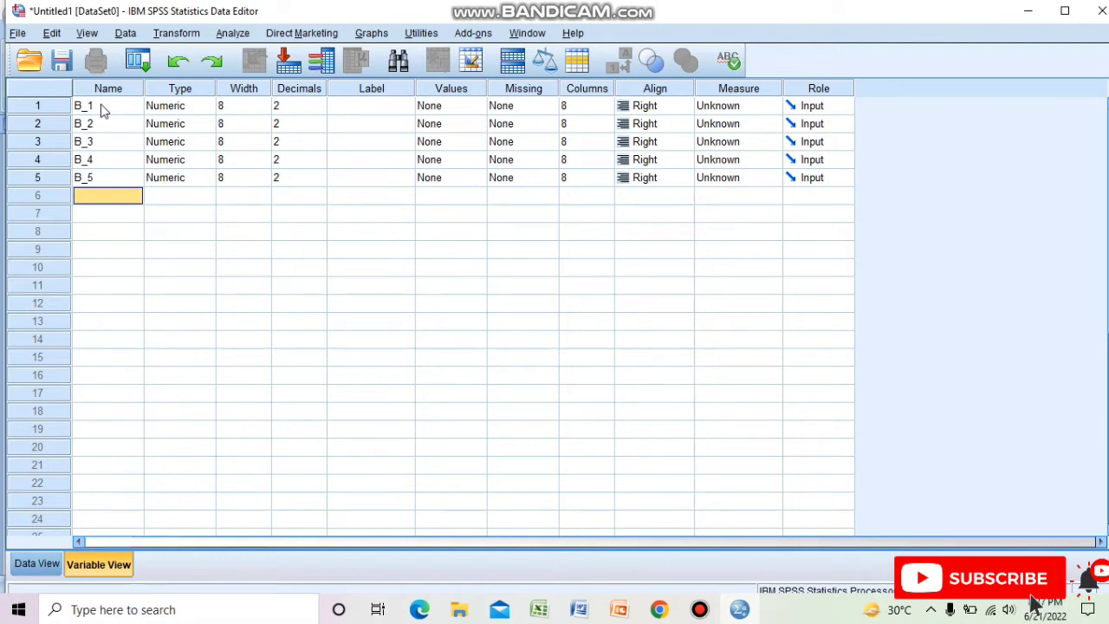
pyautogui.write('B_6')
pyautogui.press('Return')
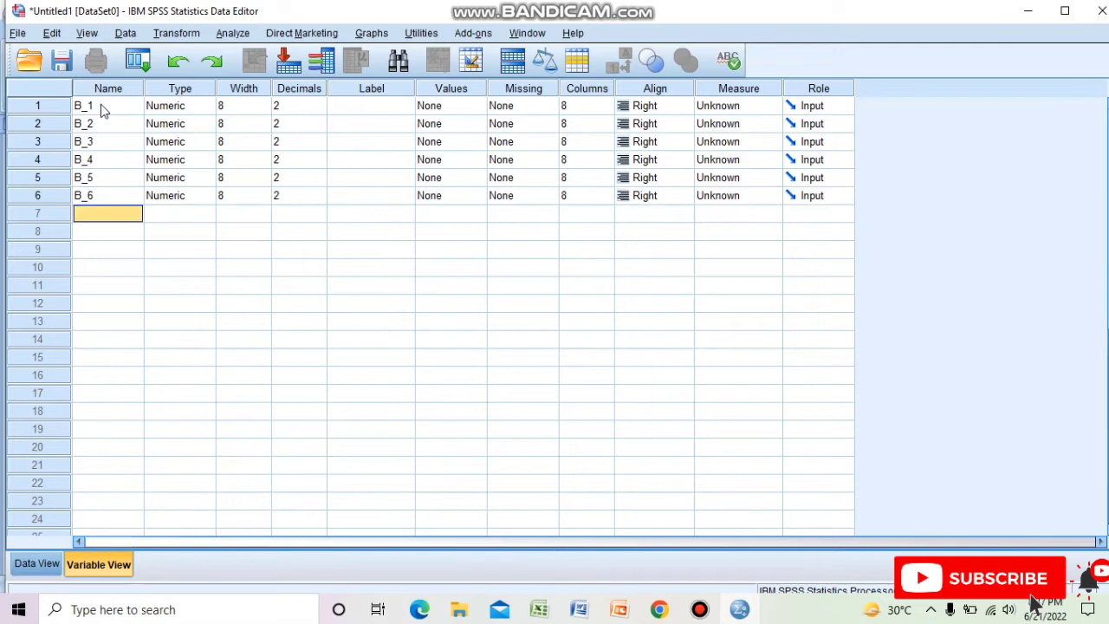
pyautogui.write('B_7')
pyautogui.press('Return')
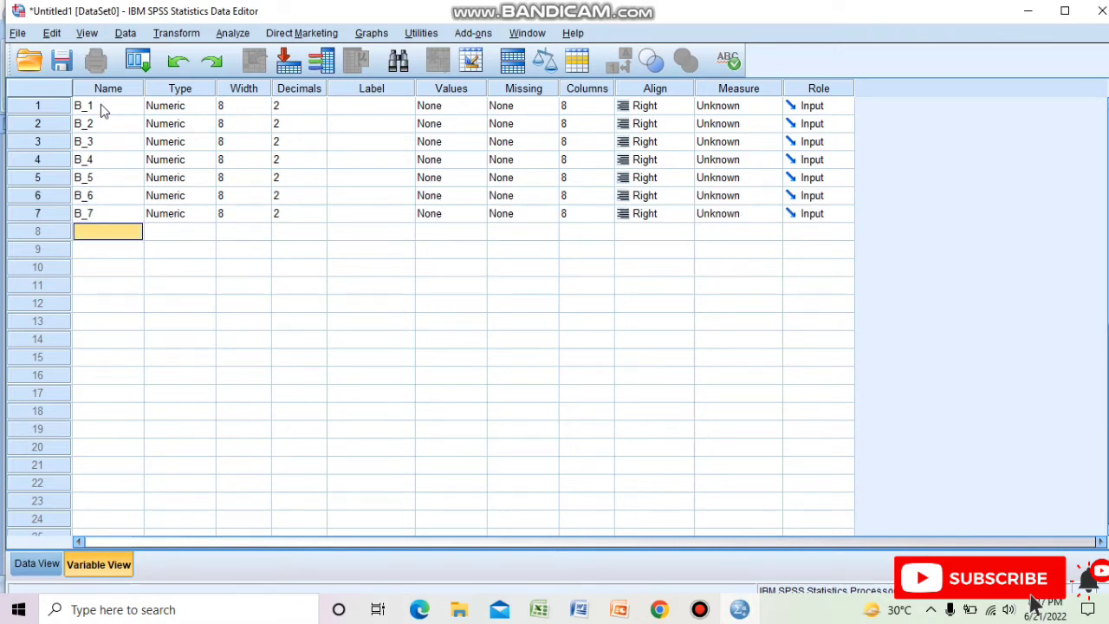
# - Add the variables B_8 and B_9 to the variable list
pyautogui.write('B')
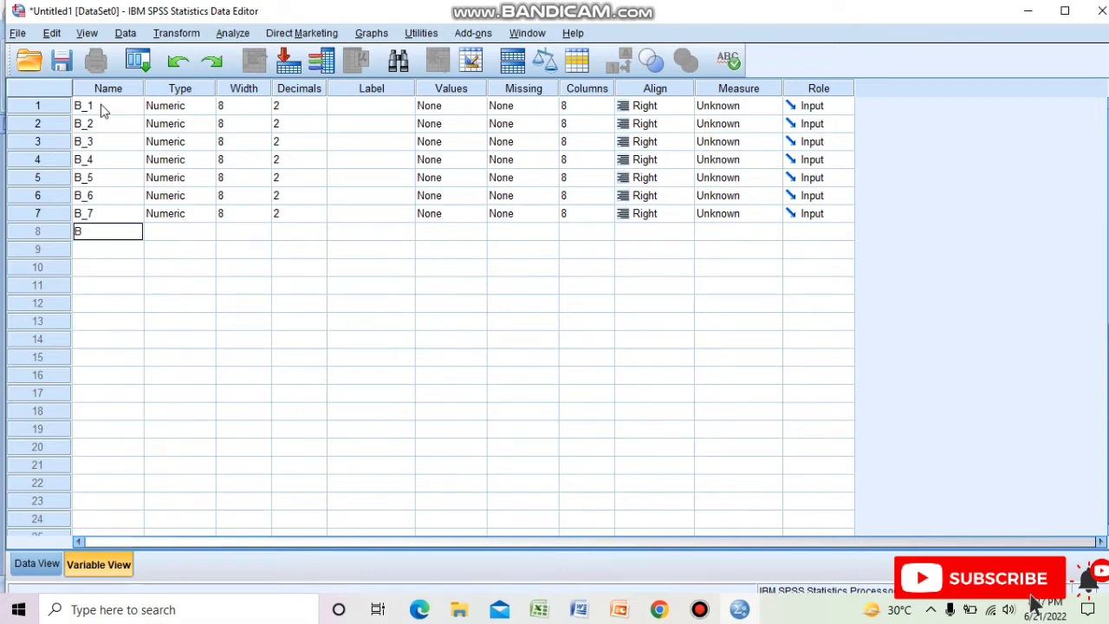
pyautogui.write('-8')
pyautogui.press('BackSpace')
pyautogui.press('BackSpace')
pyautogui.write('_8')
pyautogui.press('Return')
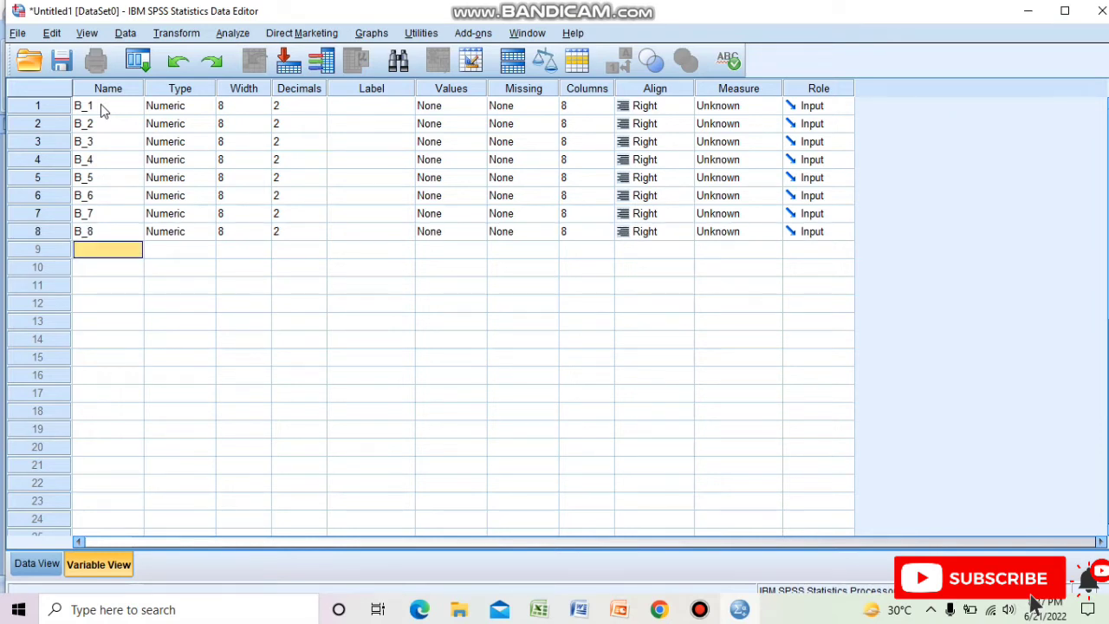
pyautogui.write('B')
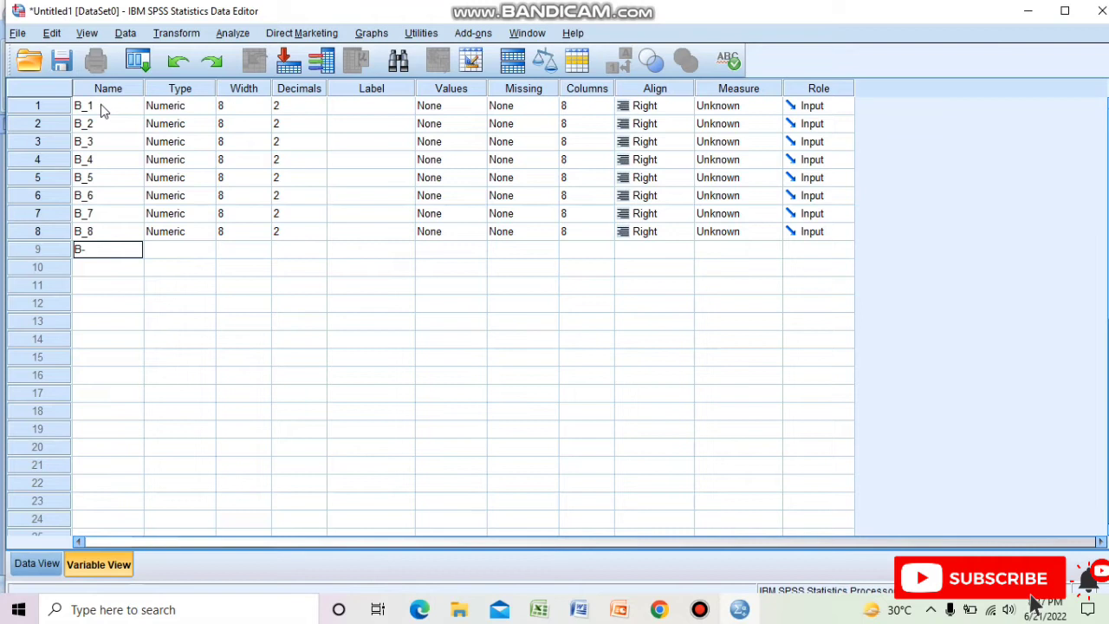
pyautogui.write('_9')
pyautogui.press('Return')
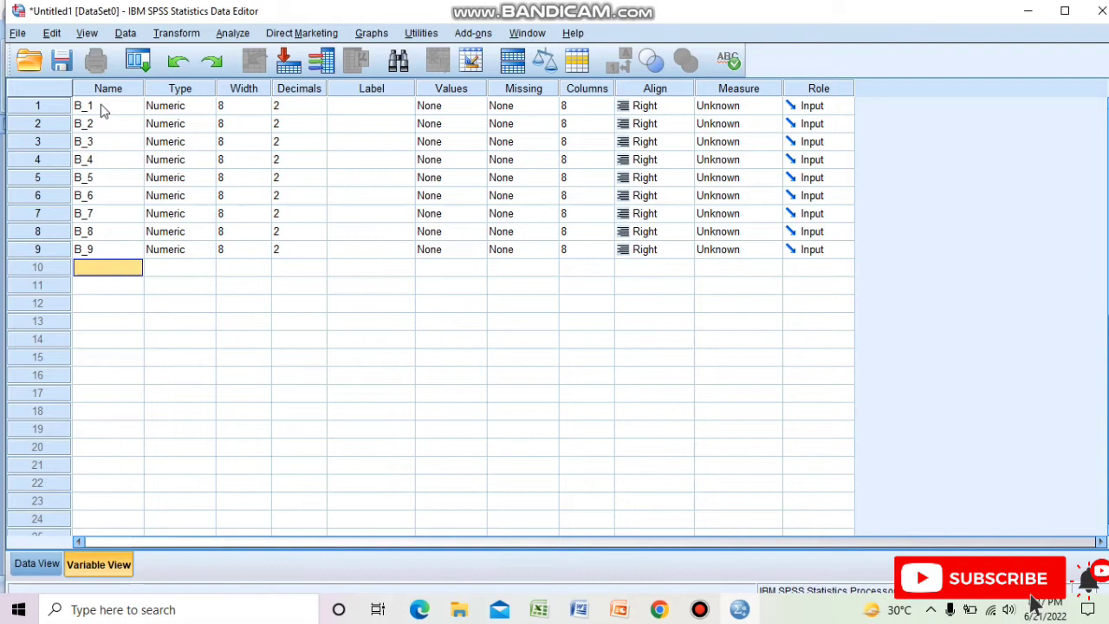
# - Add the last item variable B_10 and a total score variable named B_Total
pyautogui.write('B')
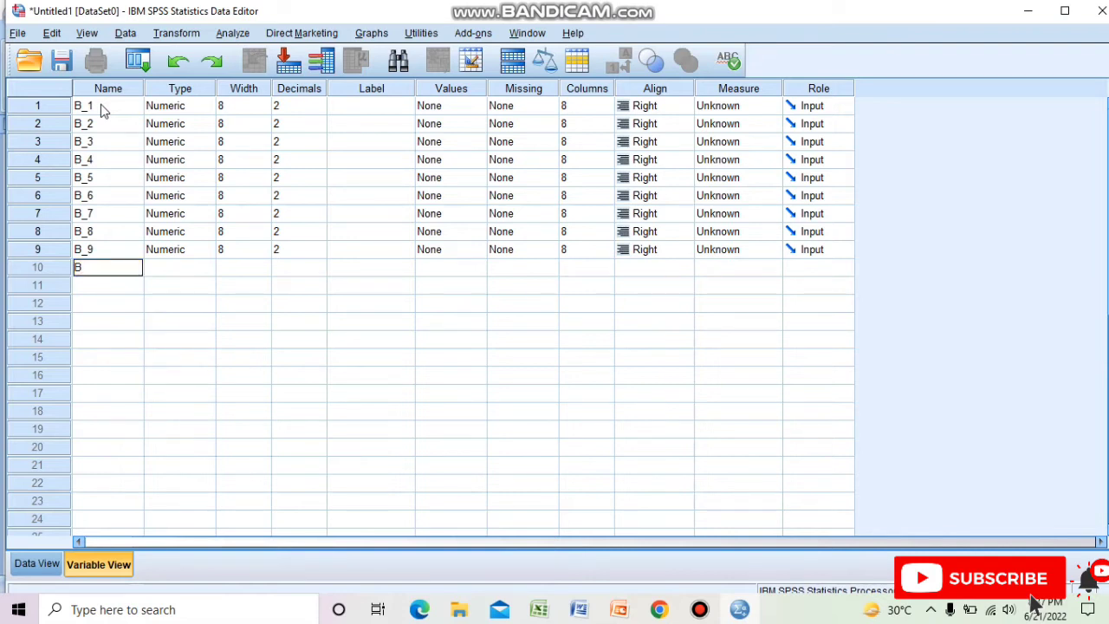
pyautogui.write('_10')
pyautogui.press('Return')
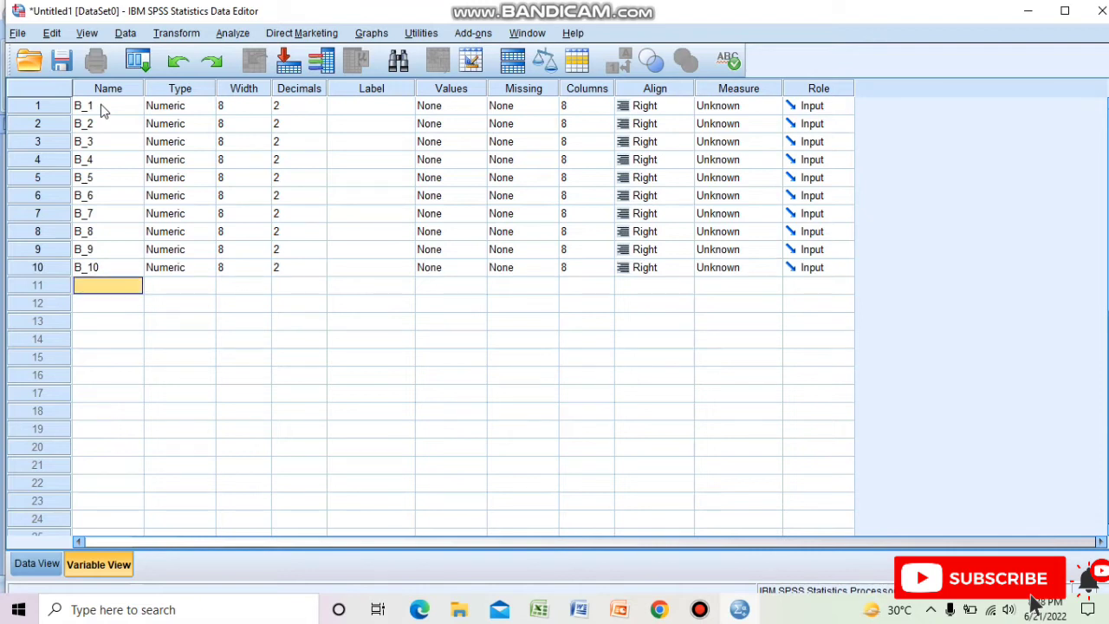
pyautogui.write('B_T')
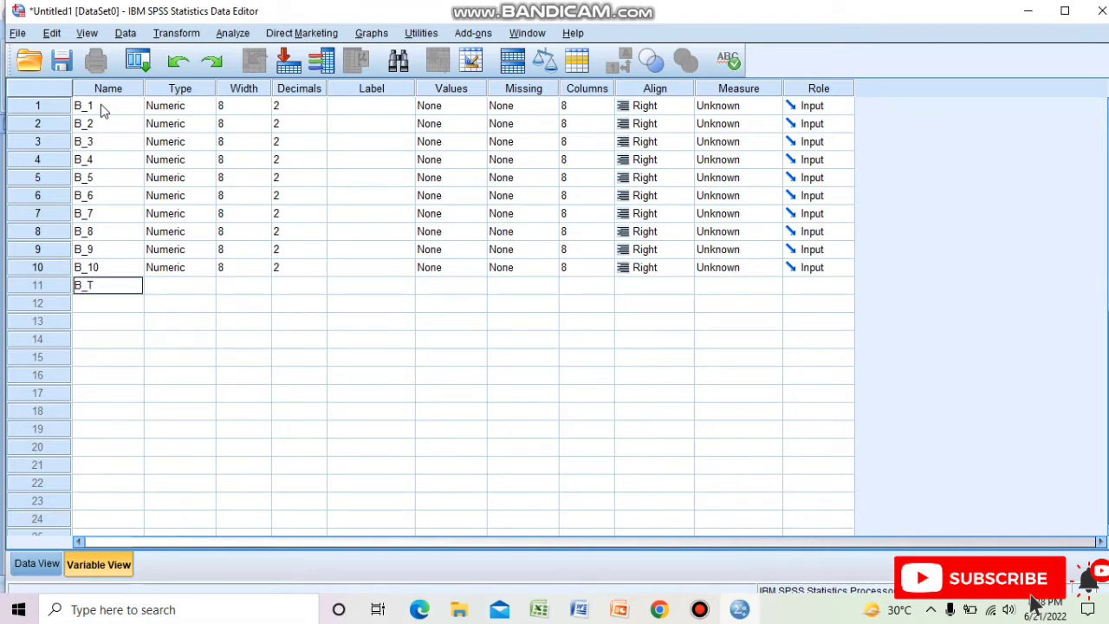
pyautogui.write('otal')
pyautogui.press('Return')
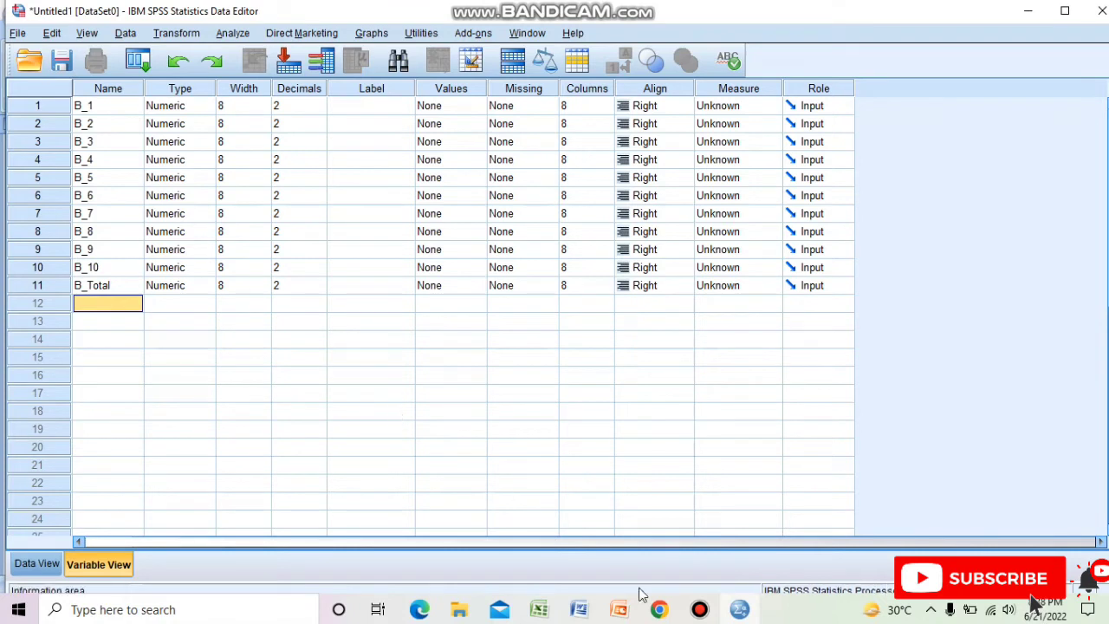
# - Set the decimals of the variables B_1, B_2 and B_3 to 0
pyautogui.click(312, 108)
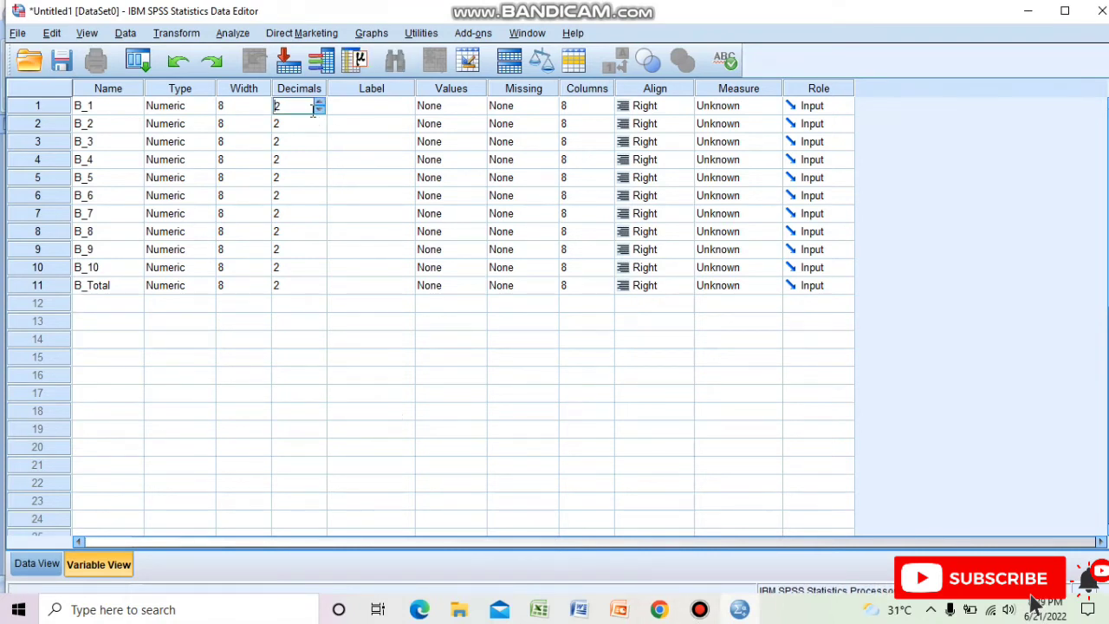
pyautogui.click(320, 111)
pyautogui.click(319, 111)
pyautogui.click(321, 130)
pyautogui.click(321, 127)
pyautogui.click(320, 127)
pyautogui.click(321, 152)
pyautogui.click(320, 147)
pyautogui.click(319, 147)
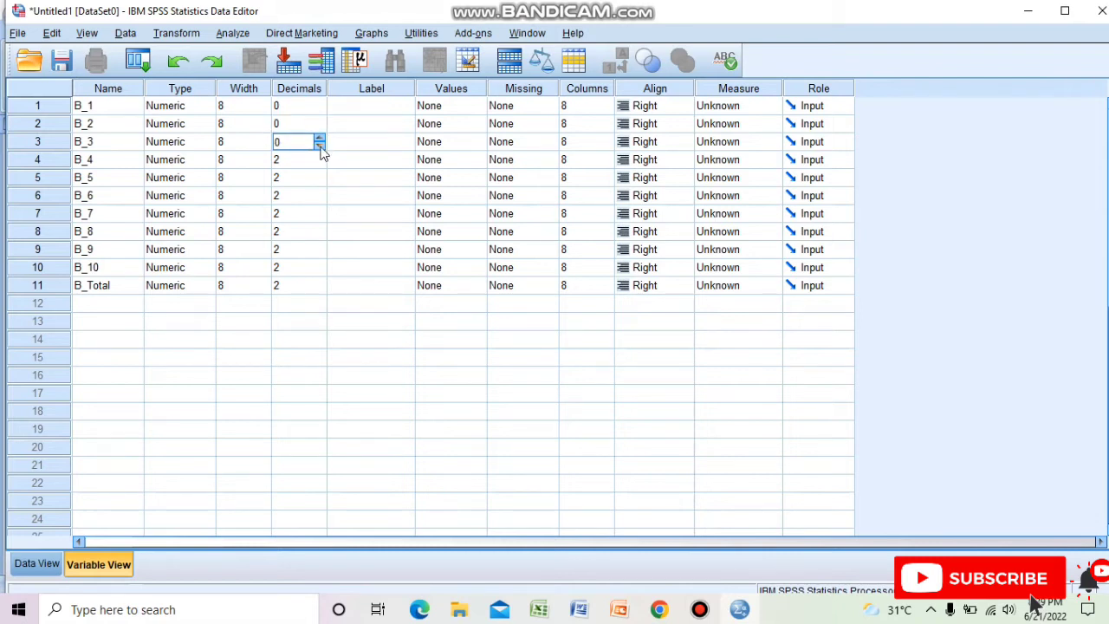
# - Set the decimals of the variables B_4 and B_5 to 0
pyautogui.click(319, 165)
pyautogui.click(319, 167)
pyautogui.click(320, 166)
pyautogui.click(317, 185)
pyautogui.click(320, 182)
pyautogui.click(320, 182)
# - Set the decimals of the variables B_6, B_7 and B_8 to 0
pyautogui.click(320, 197)
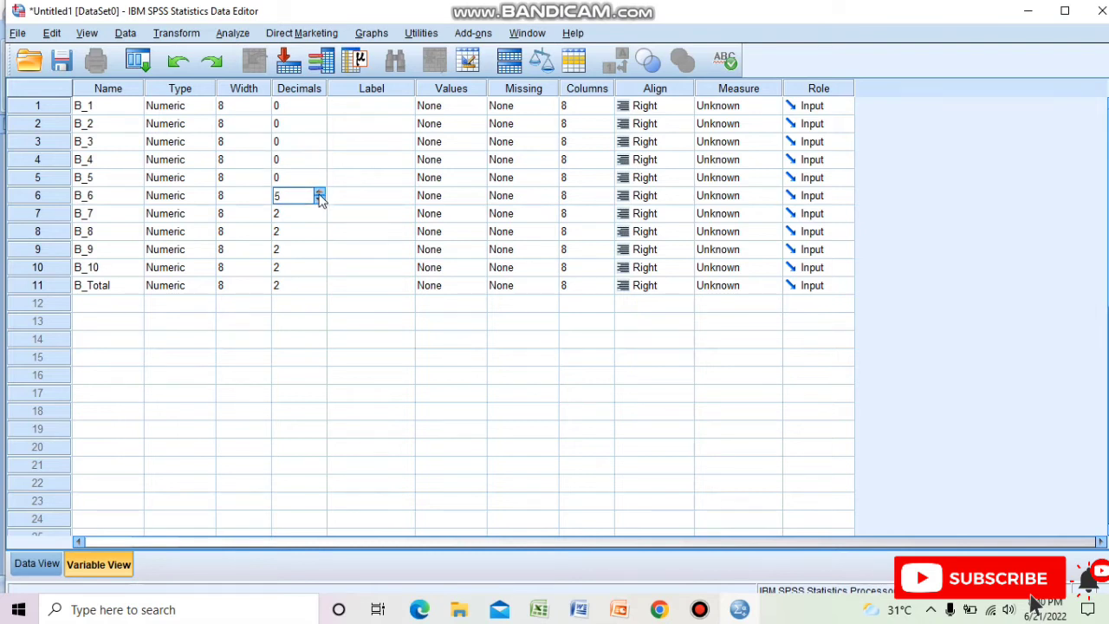
pyautogui.click(319, 193)
pyautogui.click(319, 200)
pyautogui.click(320, 200)
pyautogui.click(320, 200)
pyautogui.click(320, 217)
pyautogui.click(319, 218)
pyautogui.click(319, 218)
pyautogui.click(320, 236)
pyautogui.click(320, 235)
pyautogui.click(319, 235)
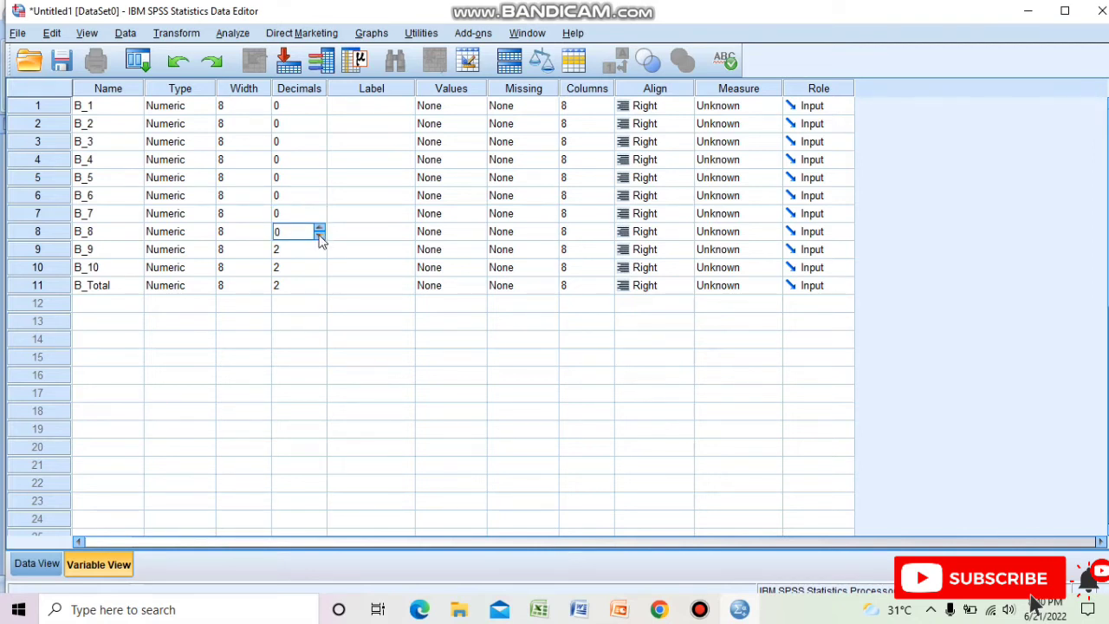
# - Set the decimals of the variables B_9, B_10 and B_Total to 0
pyautogui.click(320, 253)
pyautogui.click(319, 253)
pyautogui.click(319, 253)
pyautogui.click(319, 271)
pyautogui.click(320, 271)
pyautogui.click(320, 271)
pyautogui.click(320, 292)
pyautogui.click(320, 292)
pyautogui.click(321, 292)
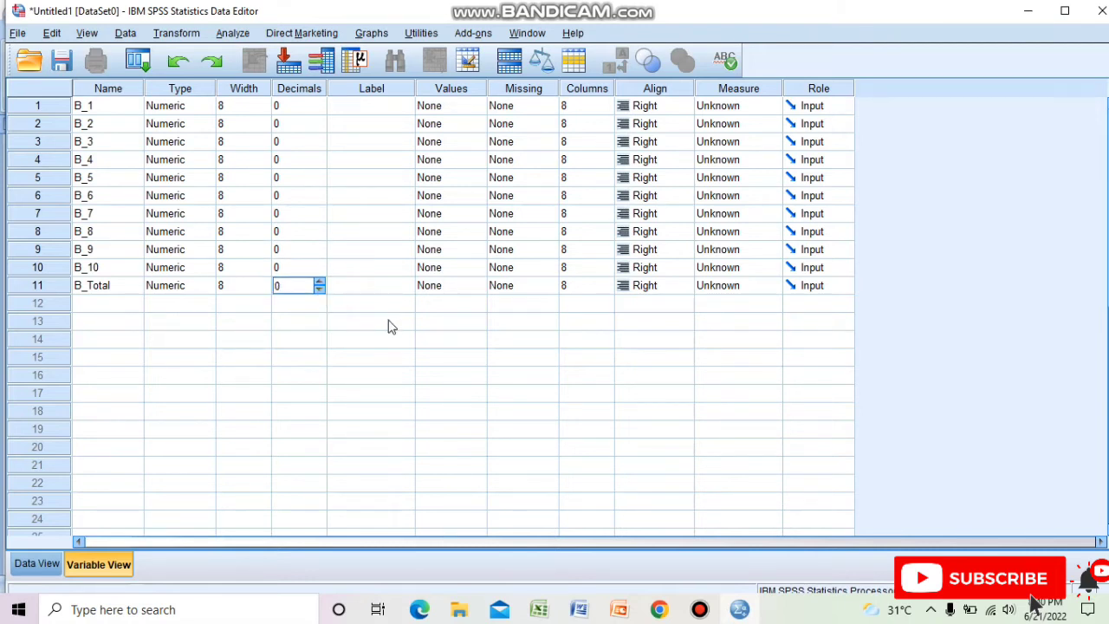
# - Show the data entry grid with the columns B_1 to B_Total and select an empty cell
pyautogui.click(40, 567)
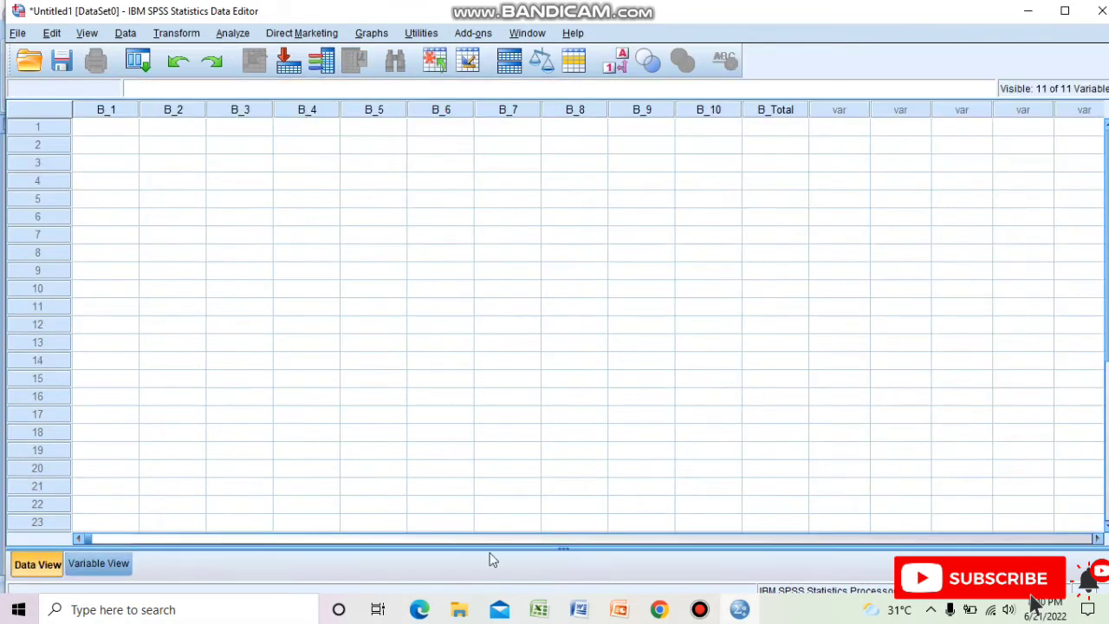
pyautogui.click(239, 270)
pyautogui.click(105, 130)
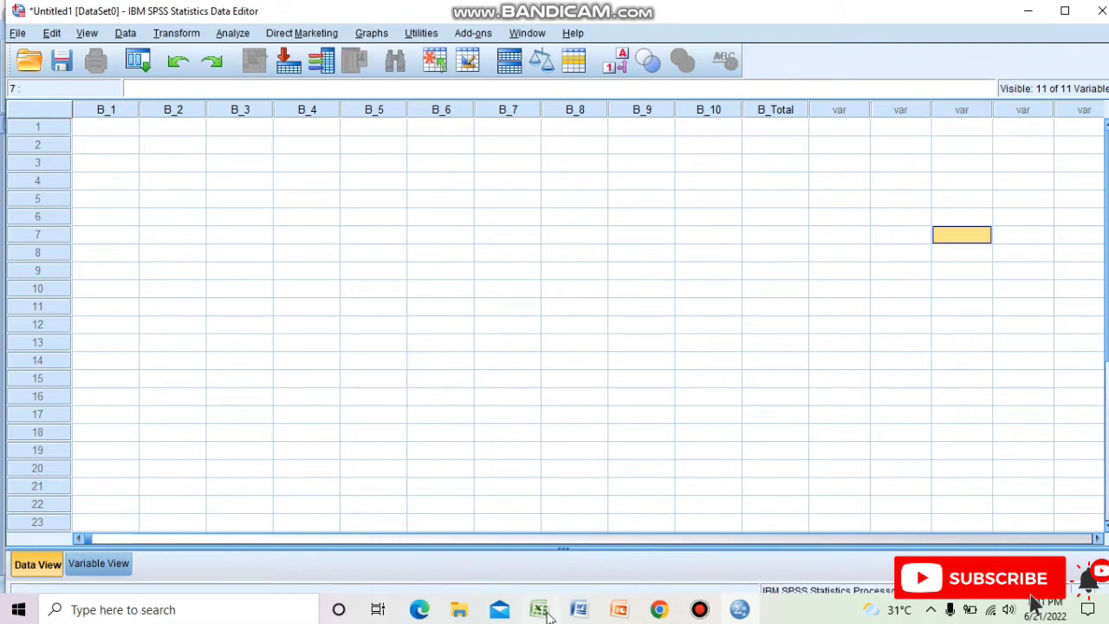
# - Switch to the Excel workbook and copy the item scores and totals in B3:L33 of Sheet1
pyautogui.click(543, 611)
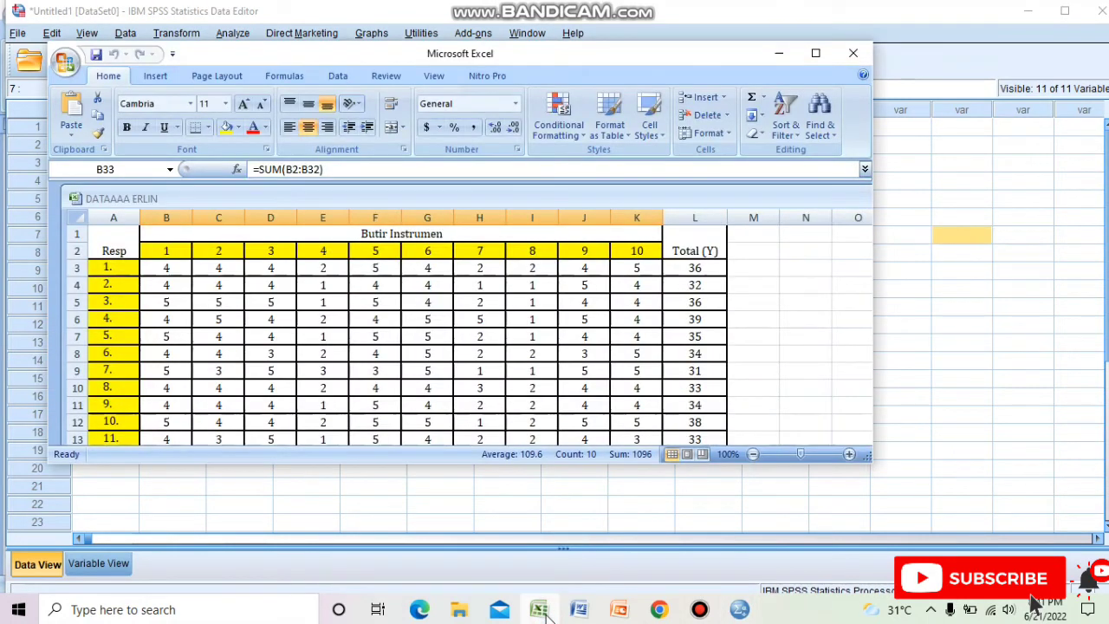
pyautogui.click(815, 53)
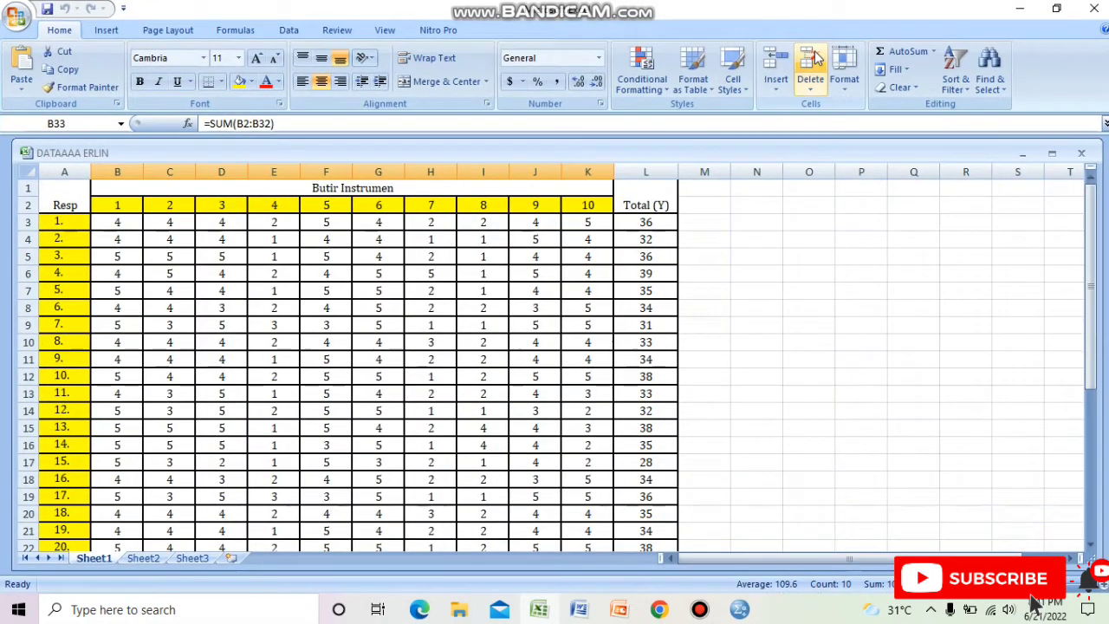
pyautogui.click(136, 222)
pyautogui.hotkey('shift', 'Down')
pyautogui.hotkey('shift', 'Down')
pyautogui.hotkey('shift', 'Down')
pyautogui.hotkey('shift', 'Down')
pyautogui.hotkey('shift', 'Down')
pyautogui.hotkey('shift', 'Down')
pyautogui.hotkey('shift', 'Down')
pyautogui.hotkey('shift', 'Down')
pyautogui.hotkey('shift', 'Down')
pyautogui.hotkey('shift', 'Down')
pyautogui.hotkey('shift', 'Down')
pyautogui.hotkey('shift', 'Down')
pyautogui.hotkey('shift', 'Down')
pyautogui.hotkey('shift', 'Down')
pyautogui.hotkey('shift', 'Down')
pyautogui.hotkey('shift', 'Down')
pyautogui.hotkey('shift', 'Down')
pyautogui.hotkey('shift', 'Down')
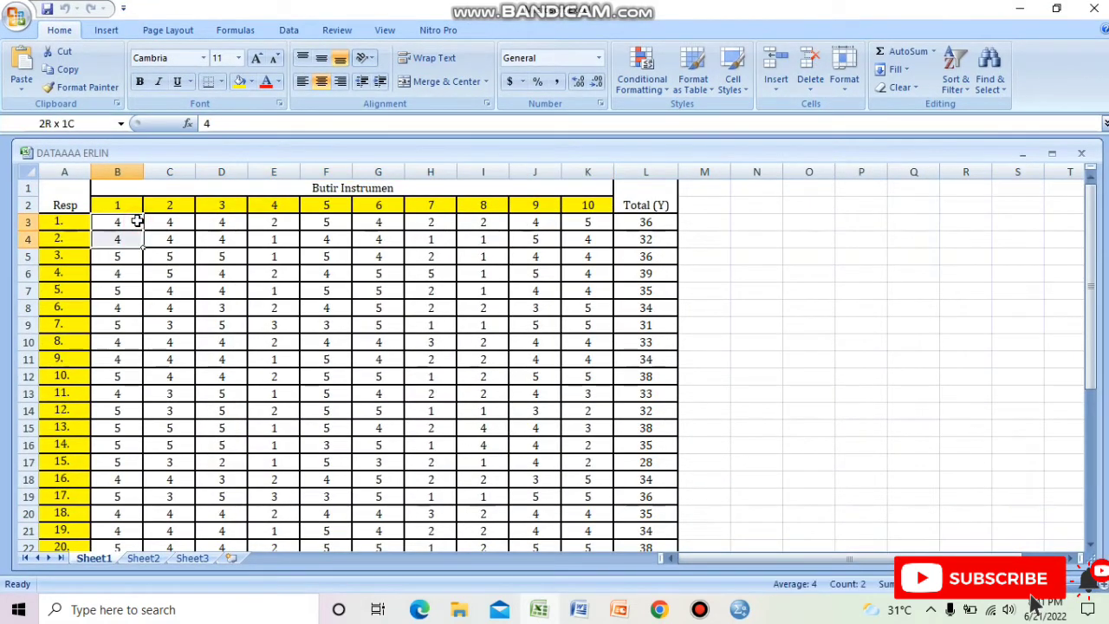
pyautogui.hotkey('shift', 'Down')
pyautogui.hotkey('shift', 'Down')
pyautogui.hotkey('shift', 'Down')
pyautogui.hotkey('shift', 'Down')
pyautogui.hotkey('shift', 'Down')
pyautogui.hotkey('shift', 'Down')
pyautogui.hotkey('shift', 'Down')
pyautogui.hotkey('shift', 'Down')
pyautogui.hotkey('shift', 'Down')
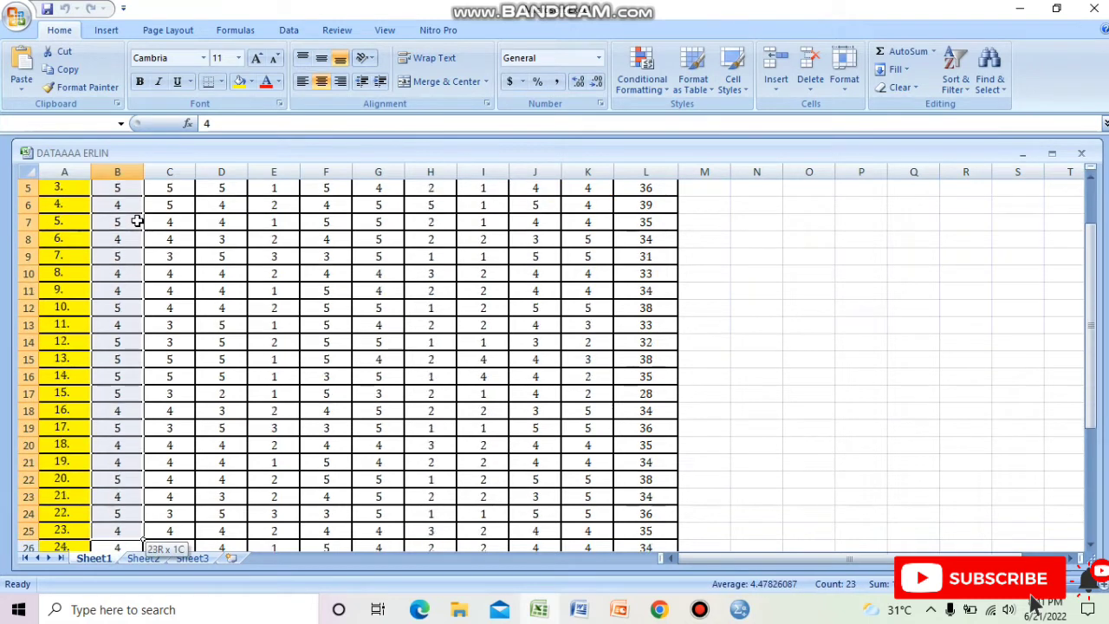
pyautogui.hotkey('shift', 'Down')
pyautogui.hotkey('shift', 'Down')
pyautogui.hotkey('shift', 'Down')
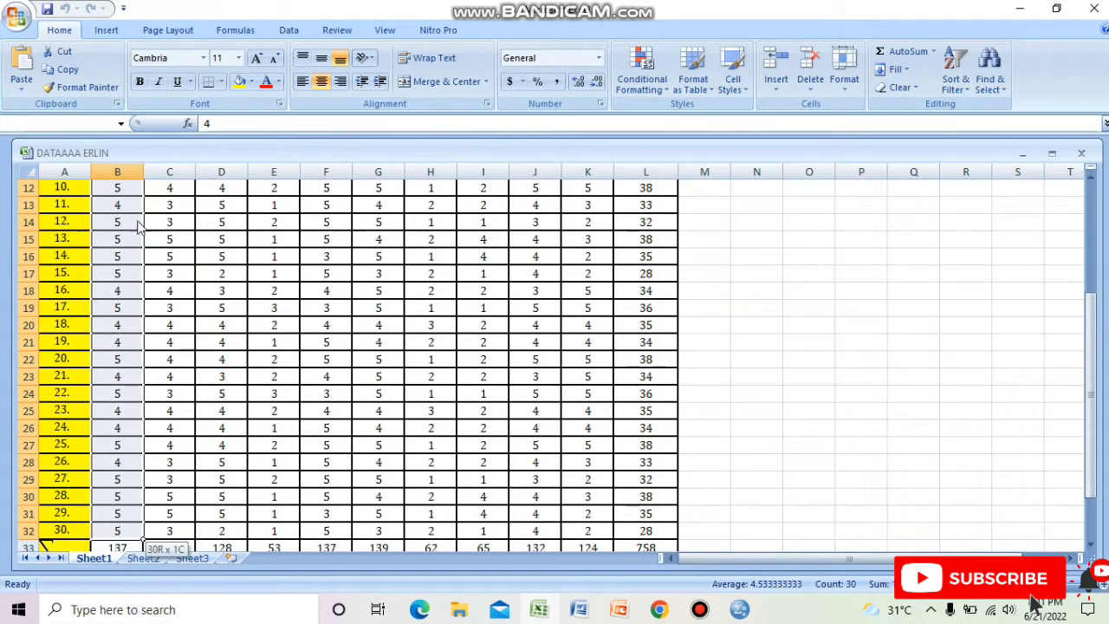
pyautogui.hotkey('shift', 'Right')
pyautogui.hotkey('shift', 'Right')
pyautogui.hotkey('shift', 'Right')
pyautogui.hotkey('shift', 'Right')
pyautogui.hotkey('shift', 'Right')
pyautogui.hotkey('shift', 'Right')
pyautogui.hotkey('shift', 'Right')
pyautogui.hotkey('shift', 'Right')
pyautogui.hotkey('shift', 'Right')
pyautogui.hotkey('shift', 'Right')
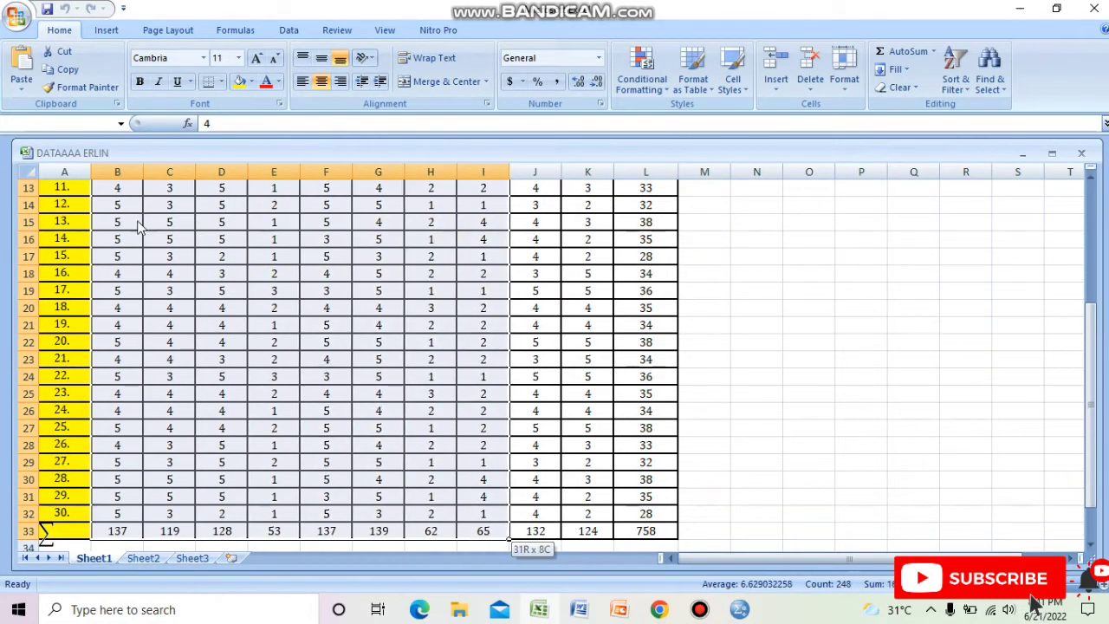
pyautogui.rightClick(137, 222)
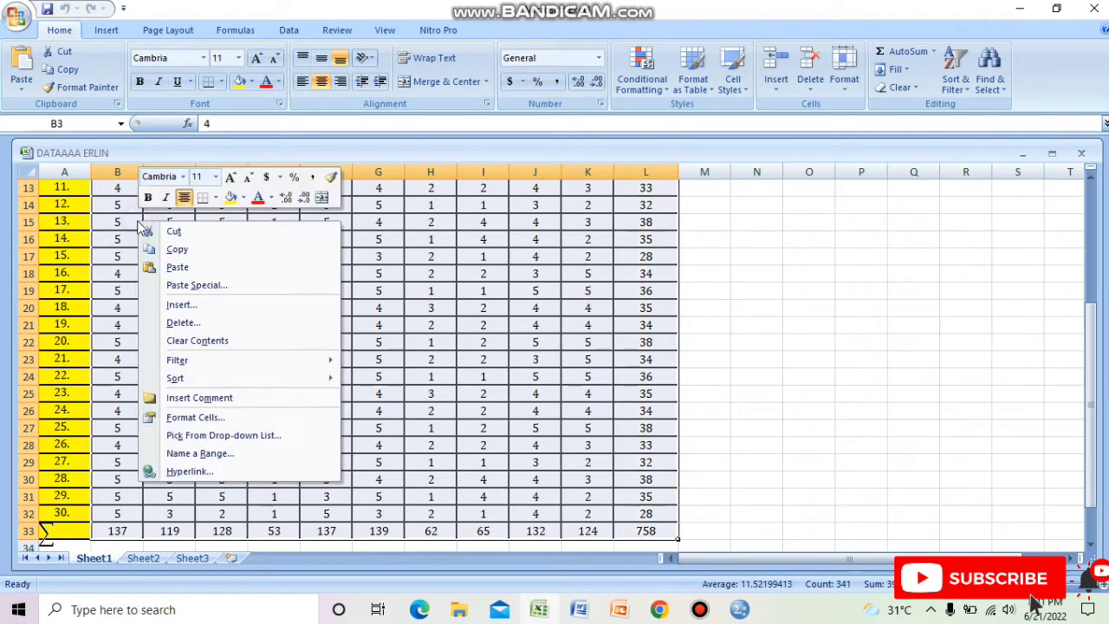
pyautogui.click(198, 249)
pyautogui.scroll(4, 384, 378)
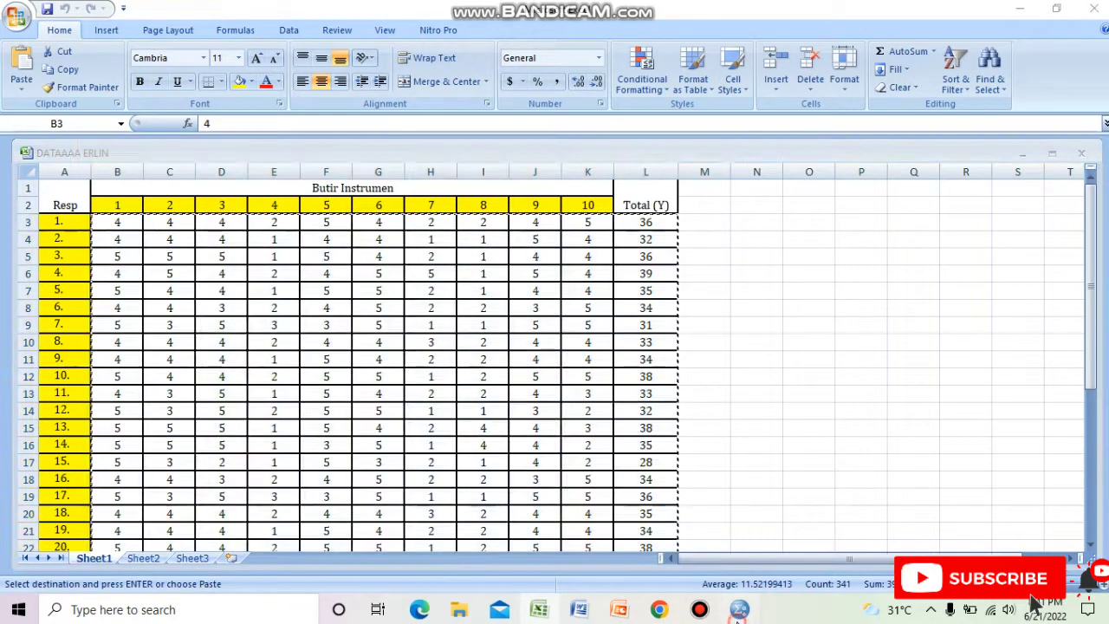
# - Switch back to the SPSS data editor and paste the copied scores starting at row 1 of B_1
pyautogui.click(737, 615)
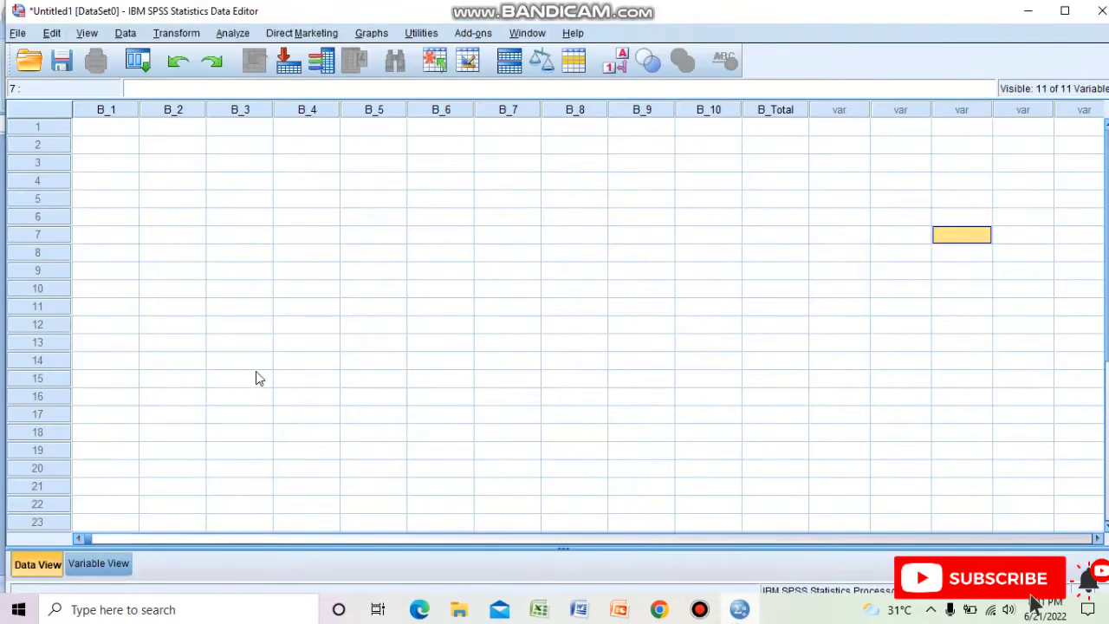
pyautogui.click(110, 132)
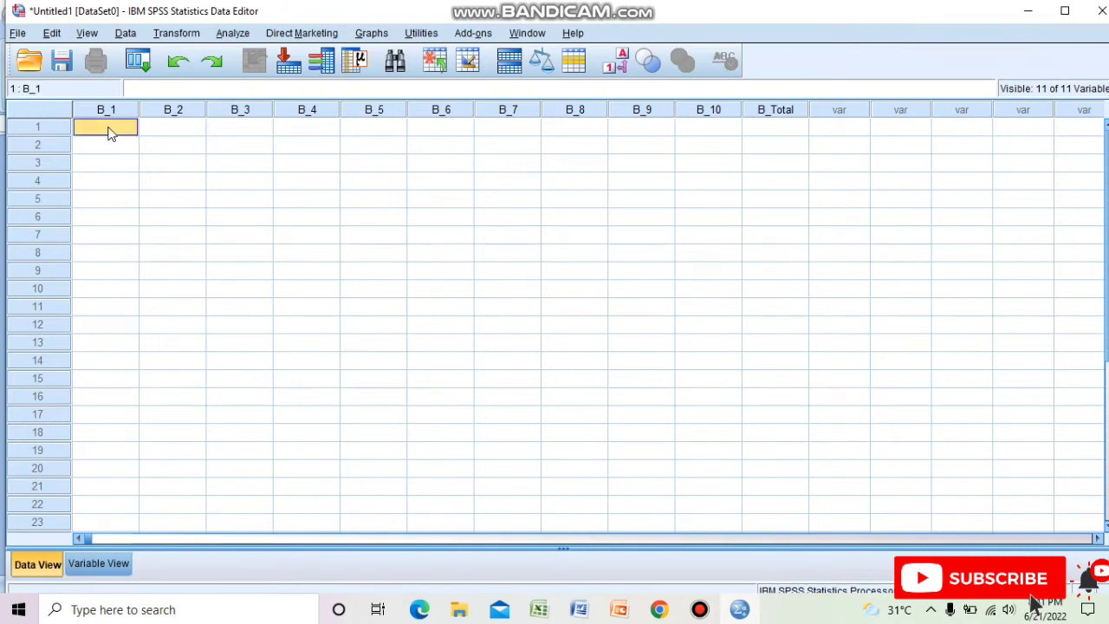
pyautogui.rightClick(110, 132)
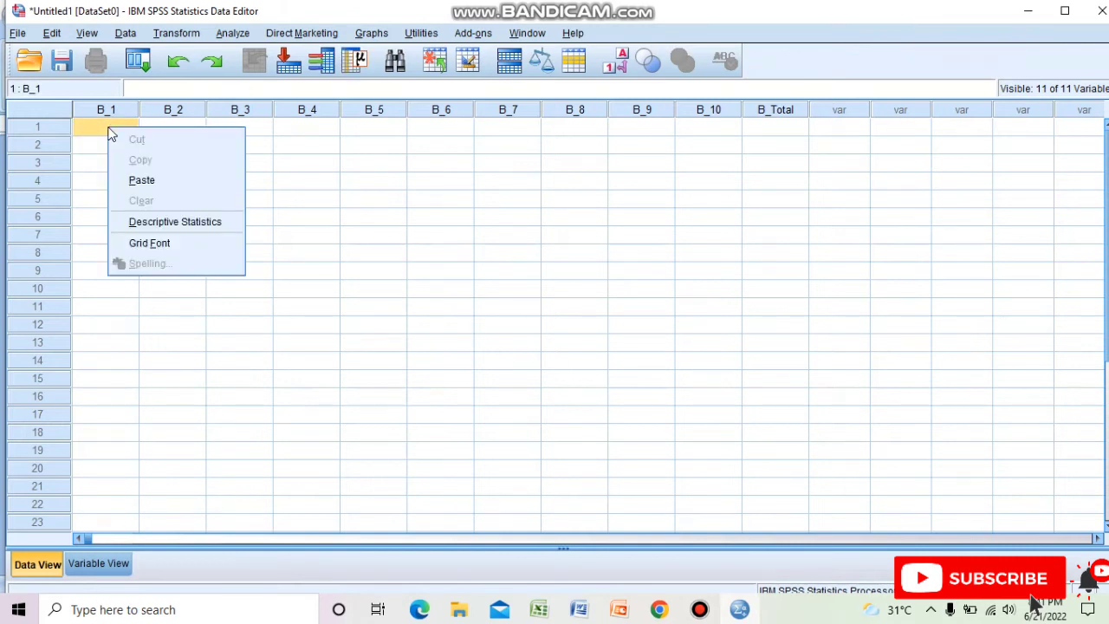
pyautogui.click(146, 180)
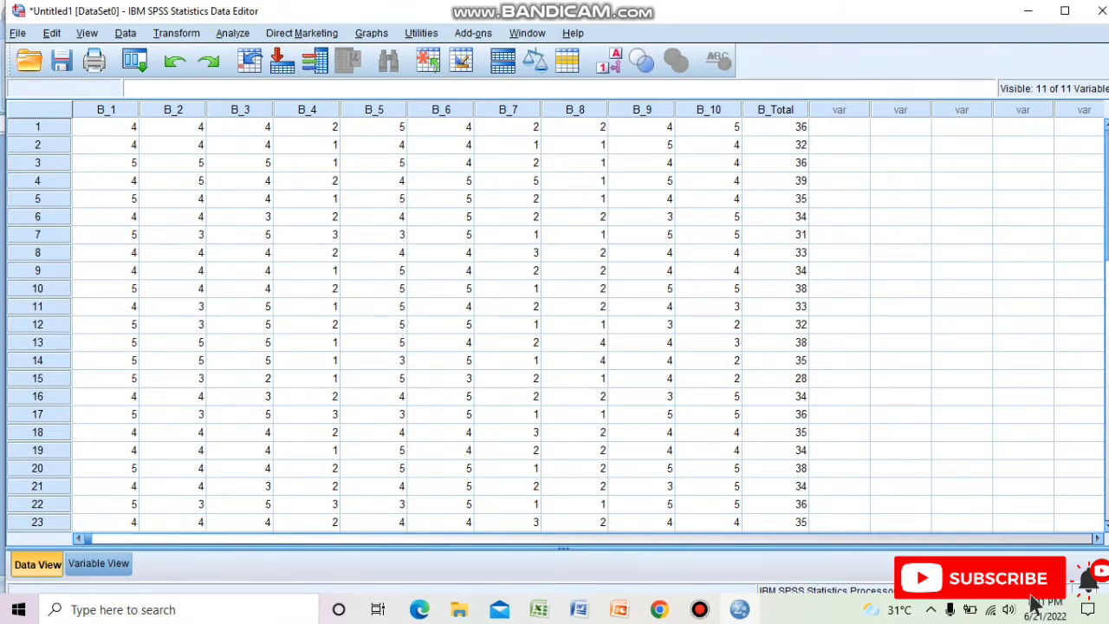
# - Check the last pasted rows against the source table in Excel, down to its sum row
pyautogui.scroll(-5, 1106, 339)
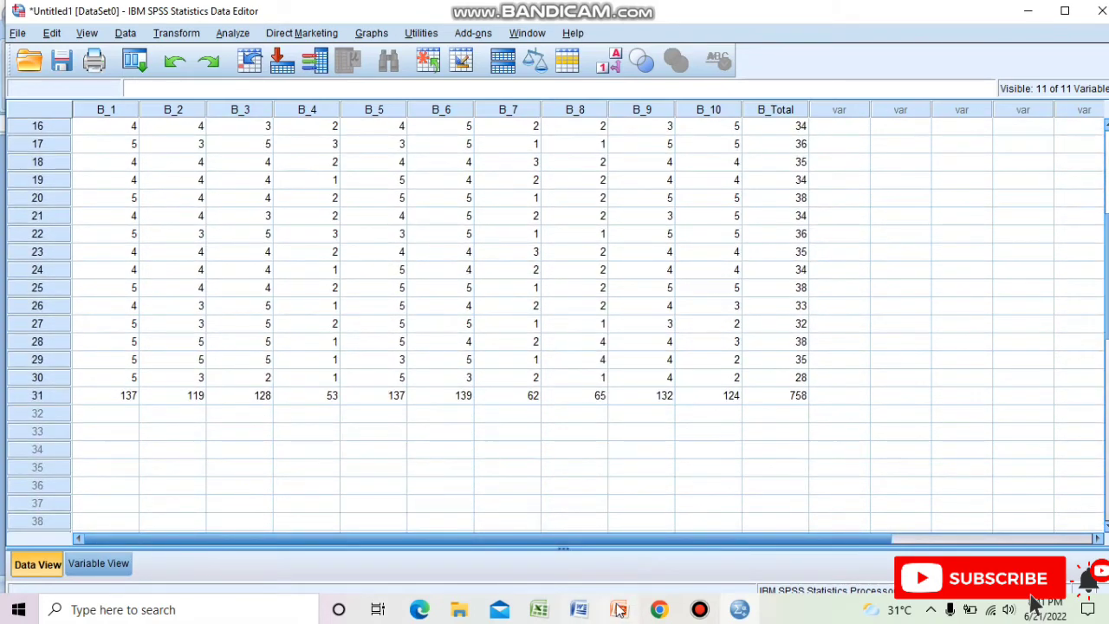
pyautogui.moveTo(620, 611)
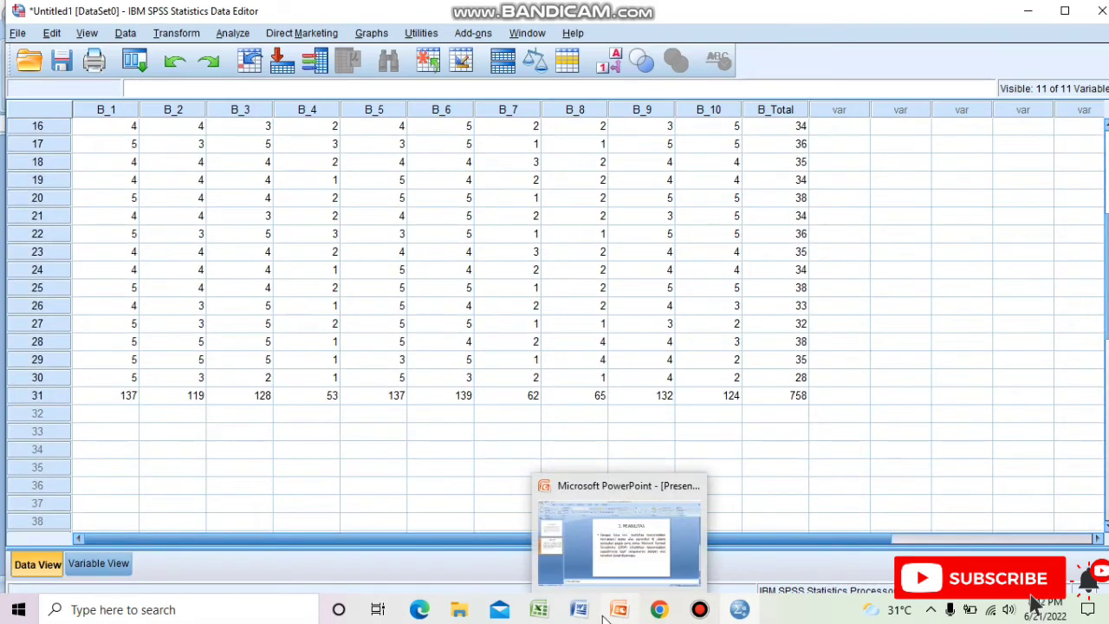
pyautogui.click(544, 576)
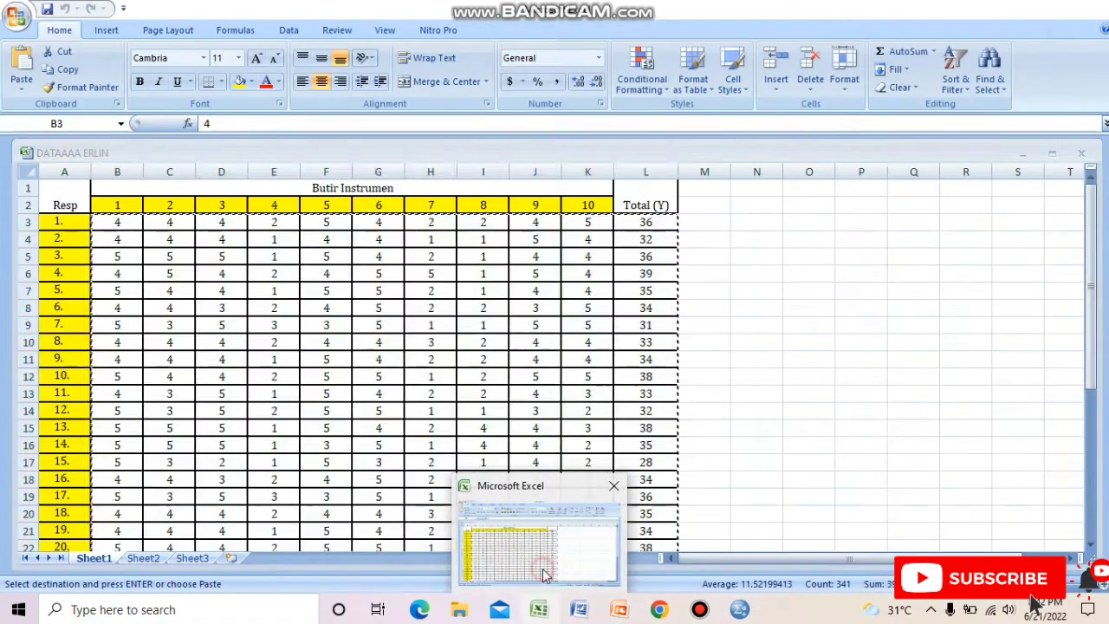
pyautogui.moveTo(1095, 374); pyautogui.dragTo(1089, 403)
pyautogui.click(709, 359)
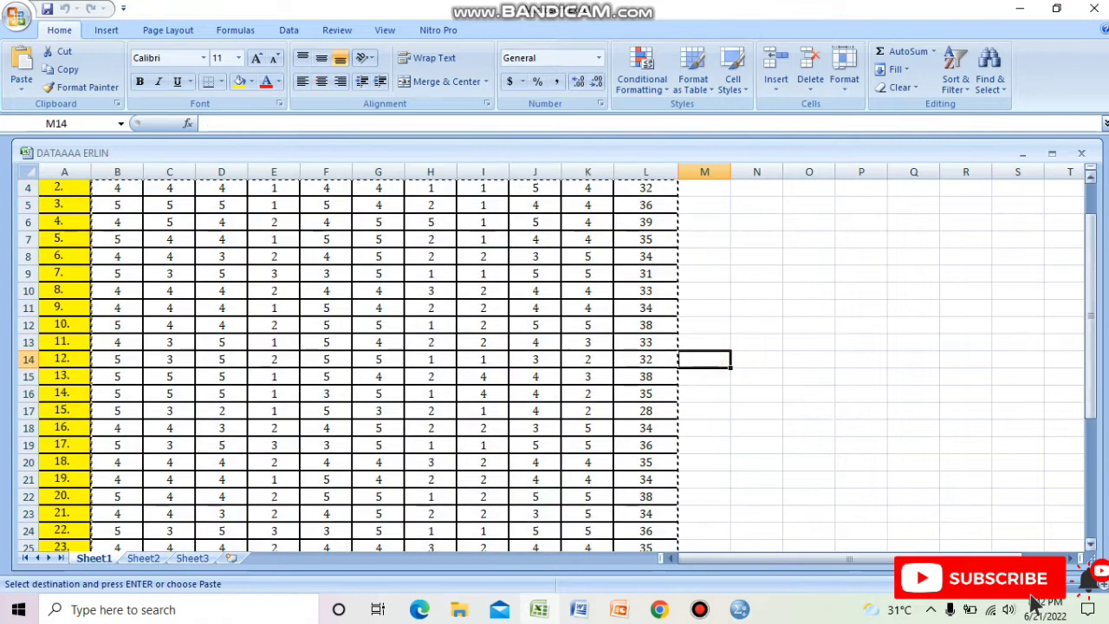
pyautogui.moveTo(1095, 324); pyautogui.dragTo(1074, 457)
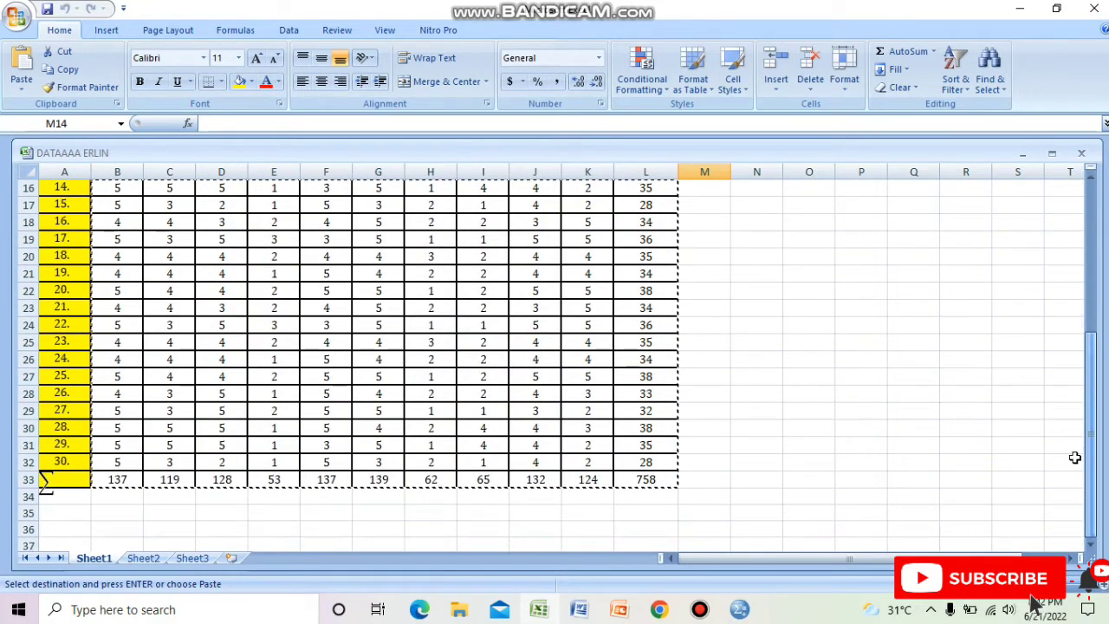
# - Return to SPSS and start a bivariate correlation analysis with B_1 as its first variable
pyautogui.click(738, 609)
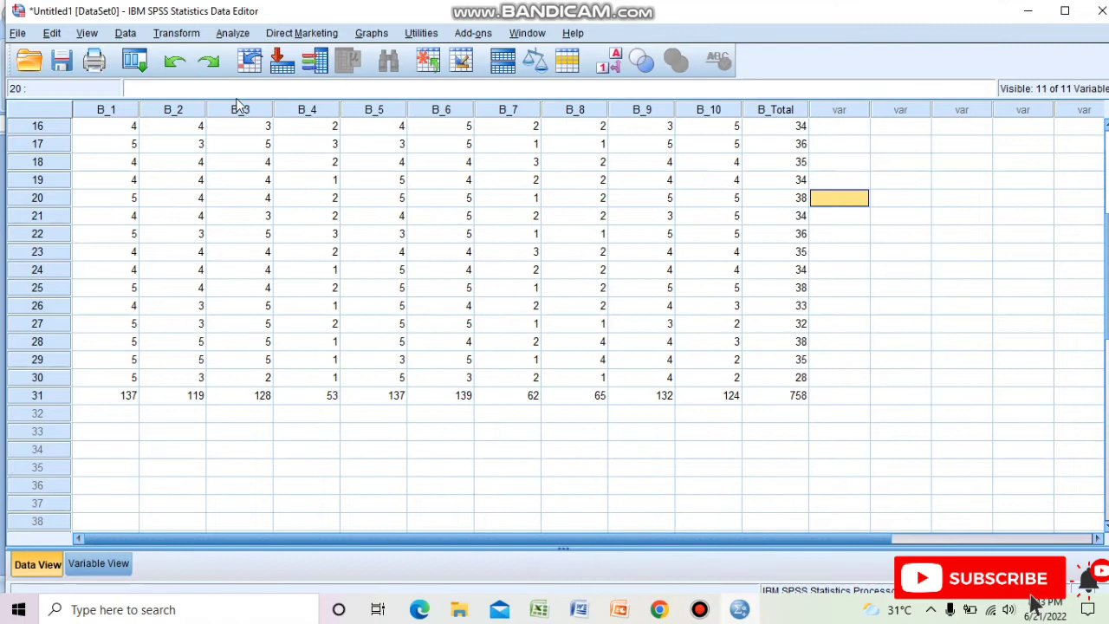
pyautogui.click(234, 33)
pyautogui.moveTo(297, 197)
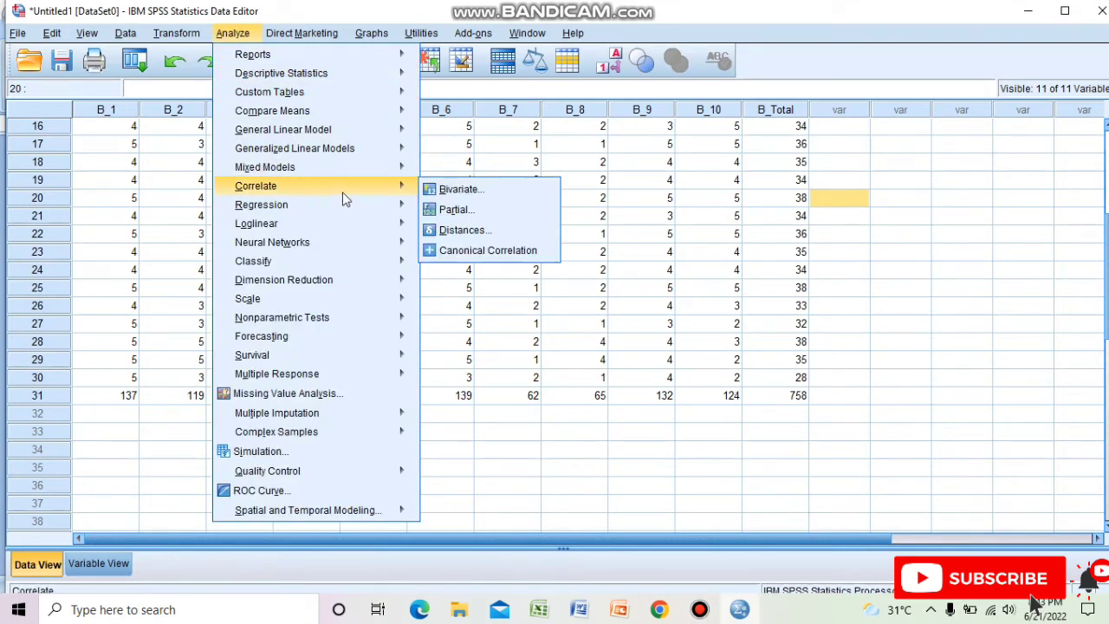
pyautogui.click(435, 191)
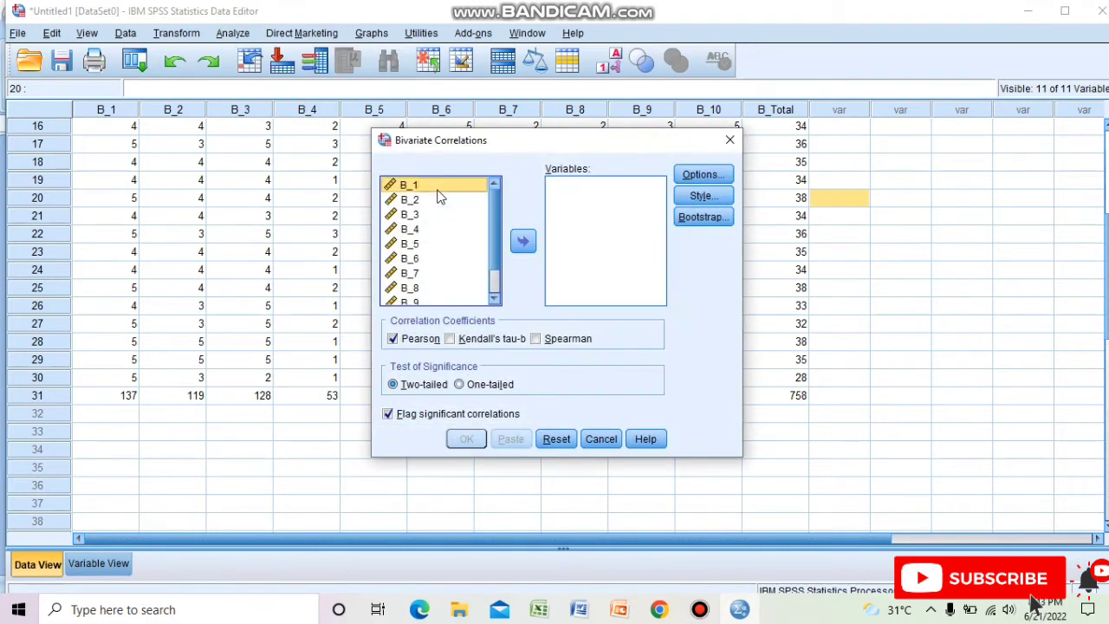
pyautogui.click(445, 185)
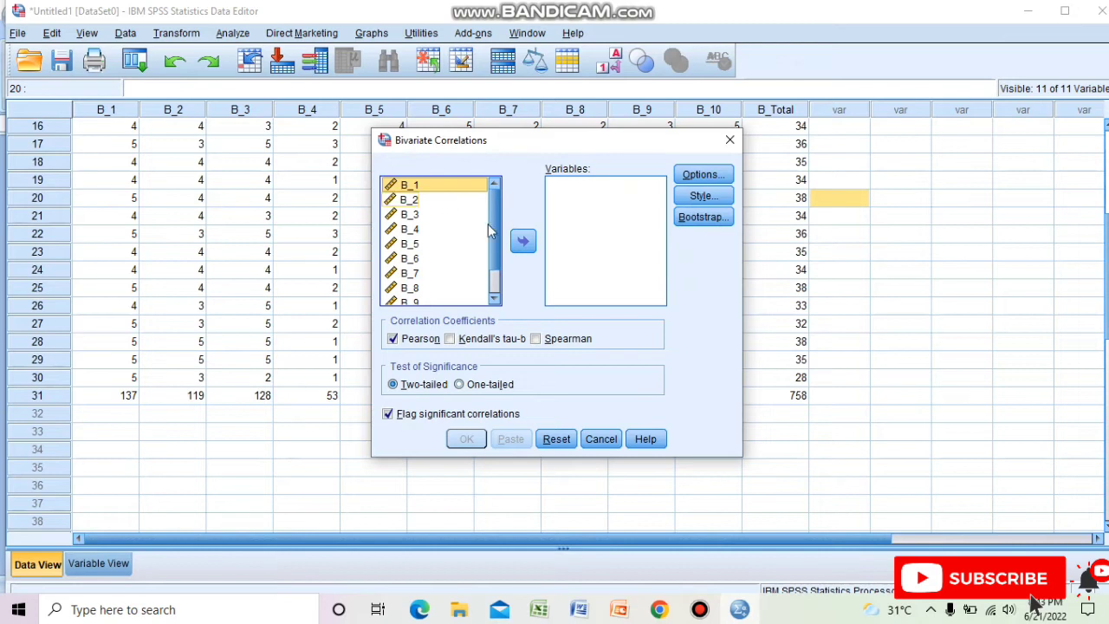
pyautogui.click(522, 241)
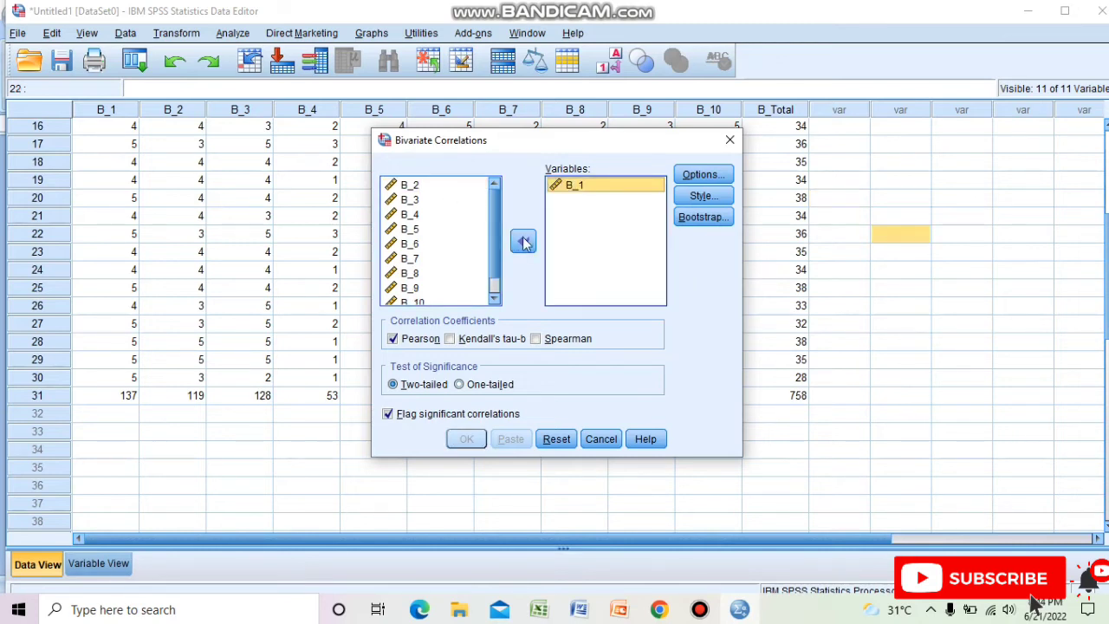
pyautogui.click(522, 241)
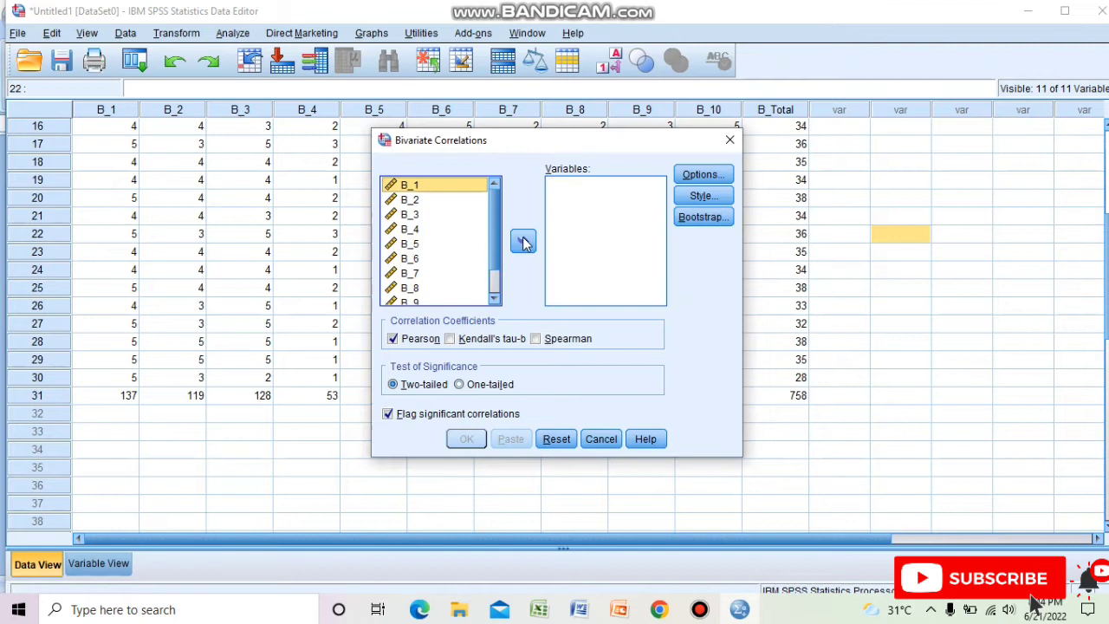
pyautogui.click(522, 241)
# - Add B_2, B_3 and B_4 to the variables of the bivariate correlation
pyautogui.click(443, 185)
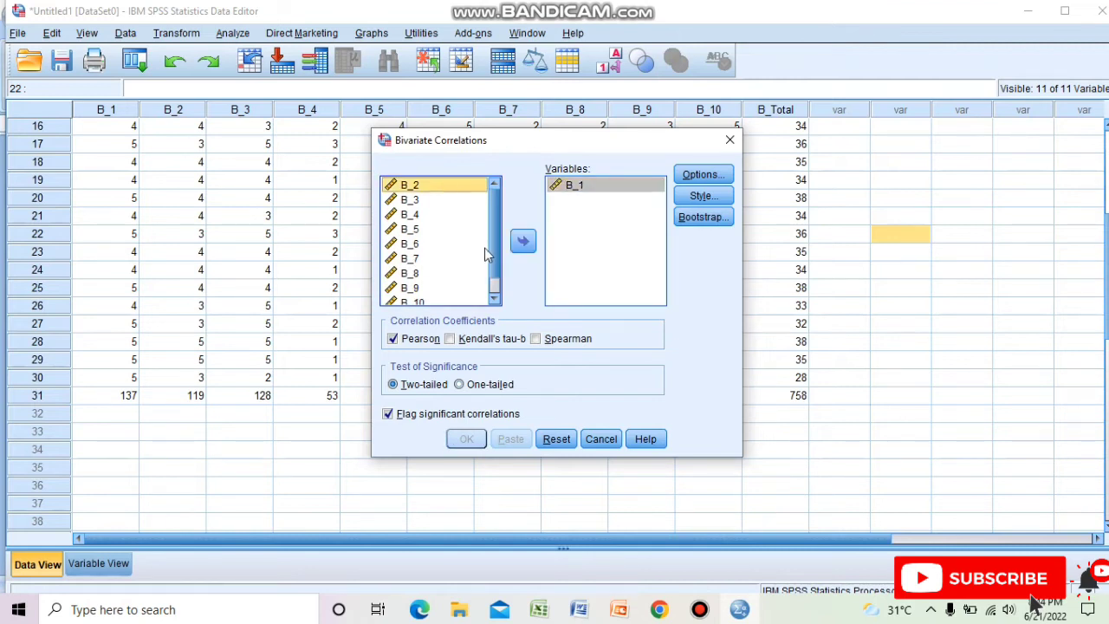
pyautogui.click(522, 240)
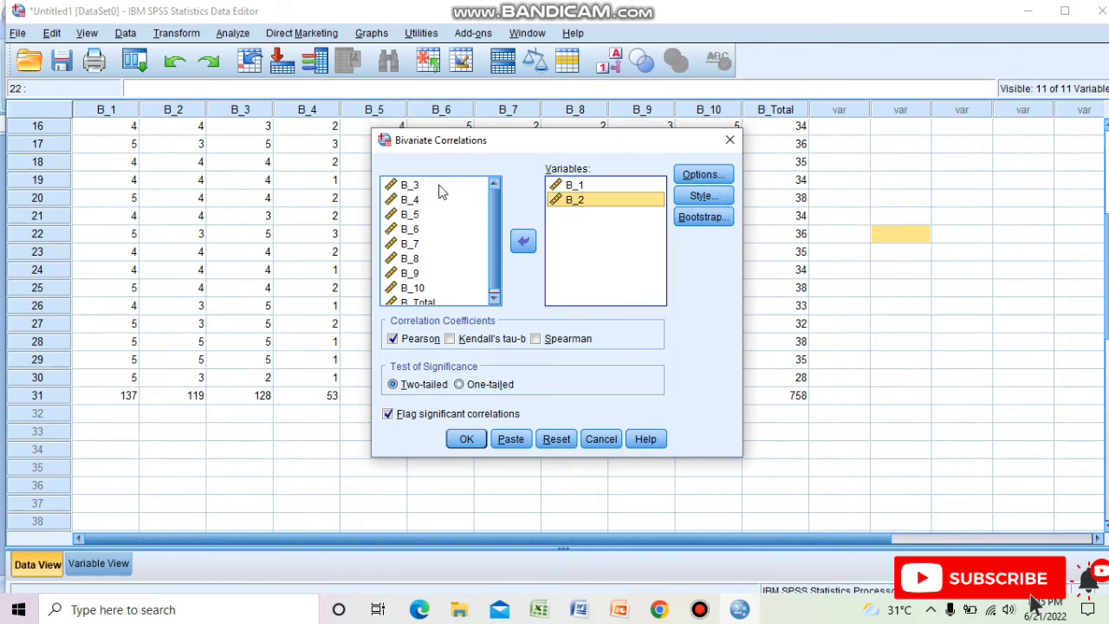
pyautogui.click(439, 185)
pyautogui.click(522, 241)
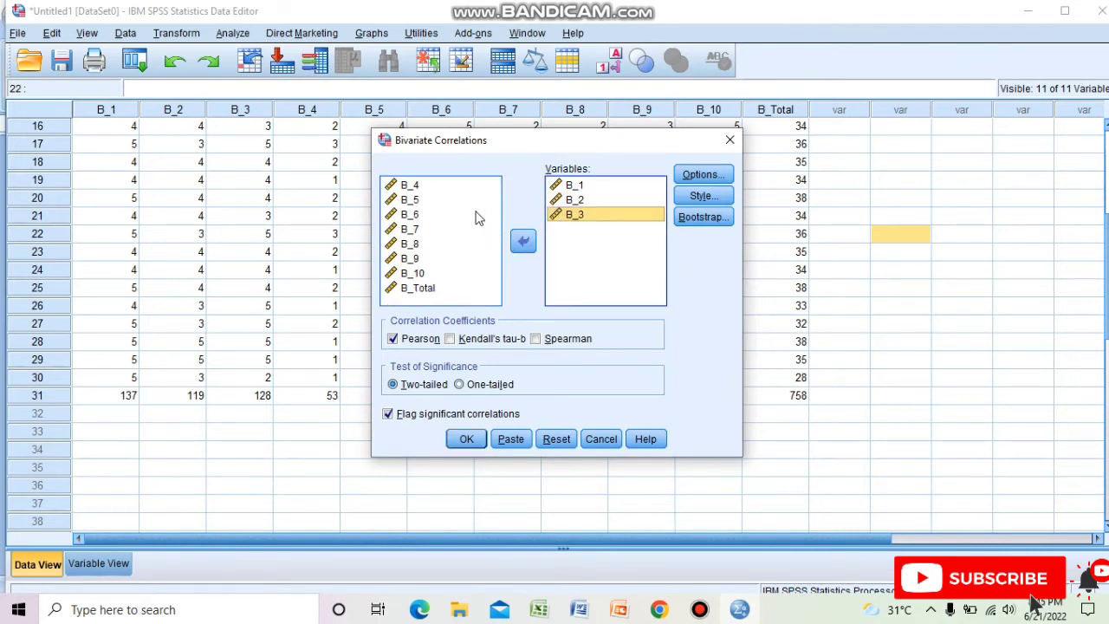
pyautogui.click(466, 186)
pyautogui.click(522, 241)
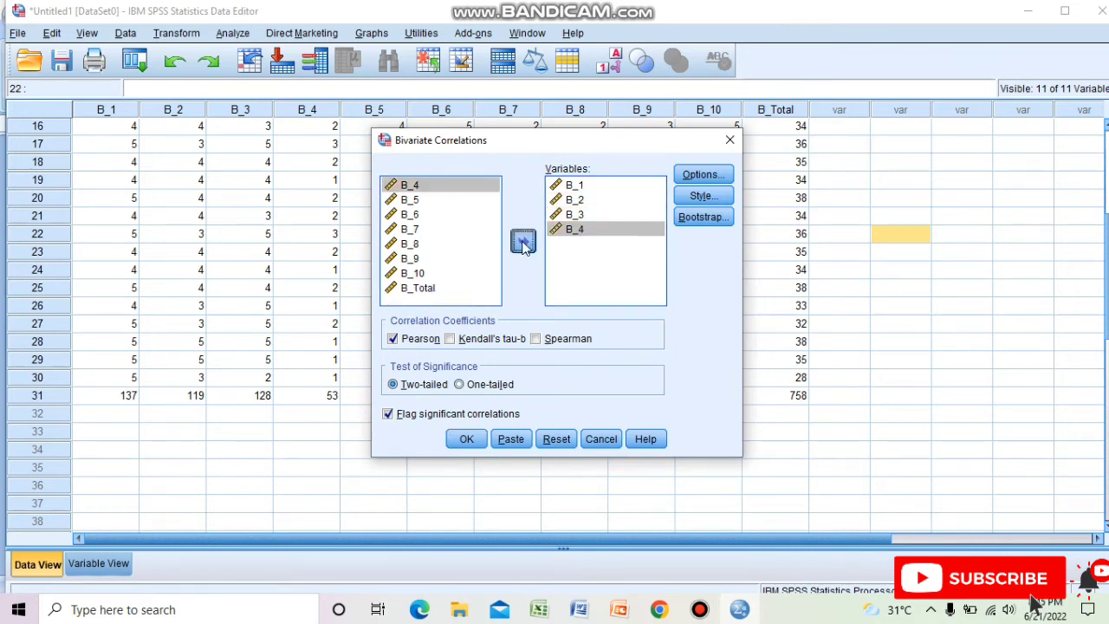
# - Add B_5, B_6 and B_7 to the variables of the bivariate correlation
pyautogui.click(444, 186)
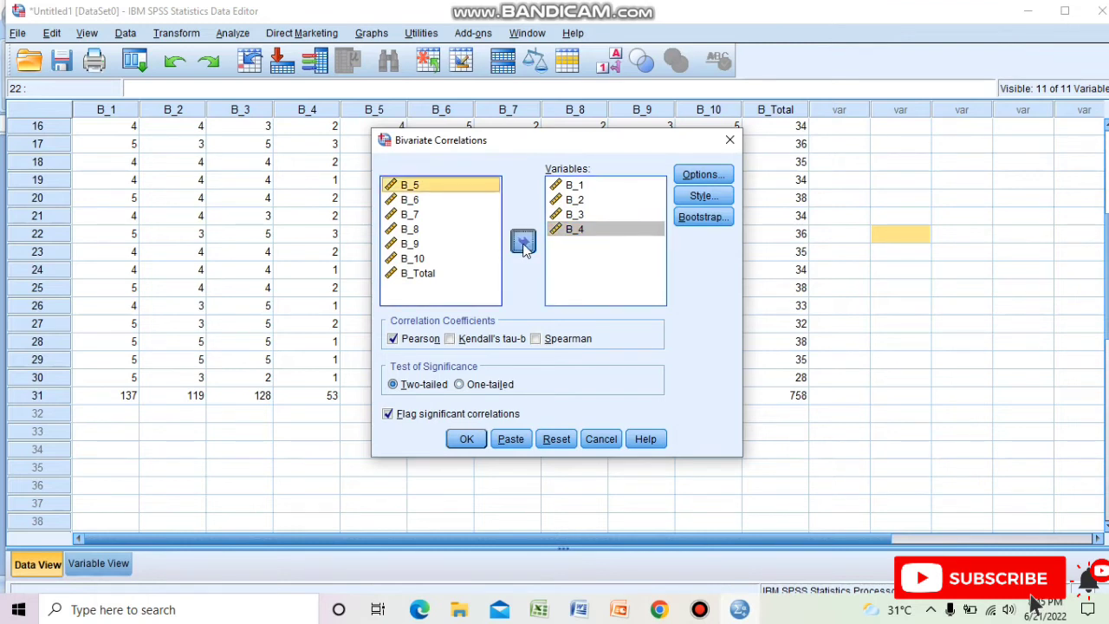
pyautogui.click(522, 240)
pyautogui.click(459, 186)
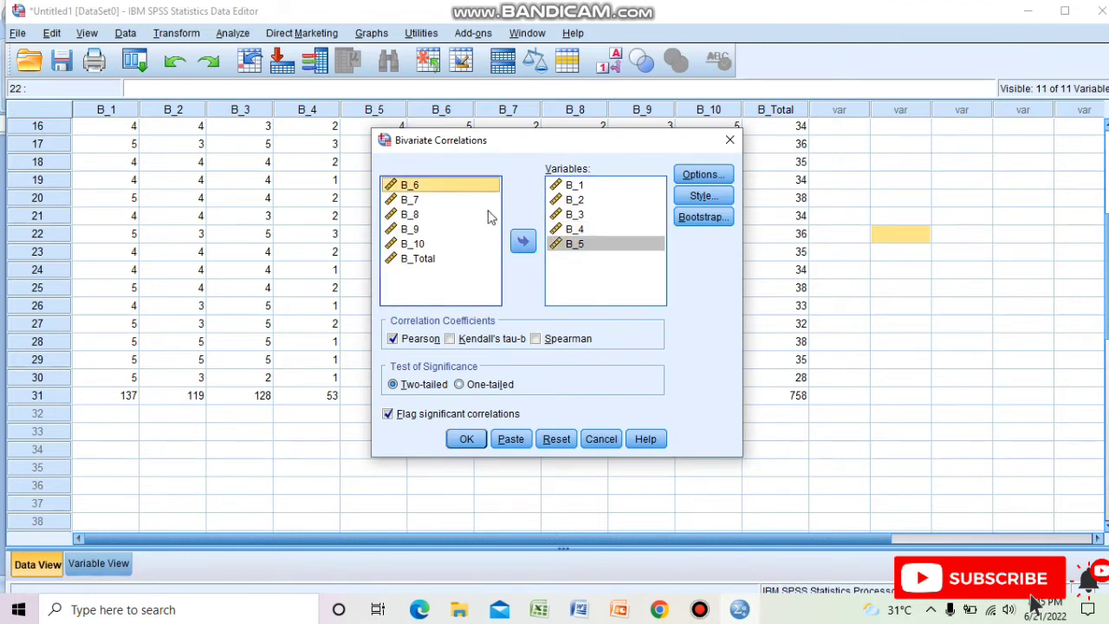
pyautogui.click(517, 247)
pyautogui.click(439, 186)
pyautogui.click(522, 242)
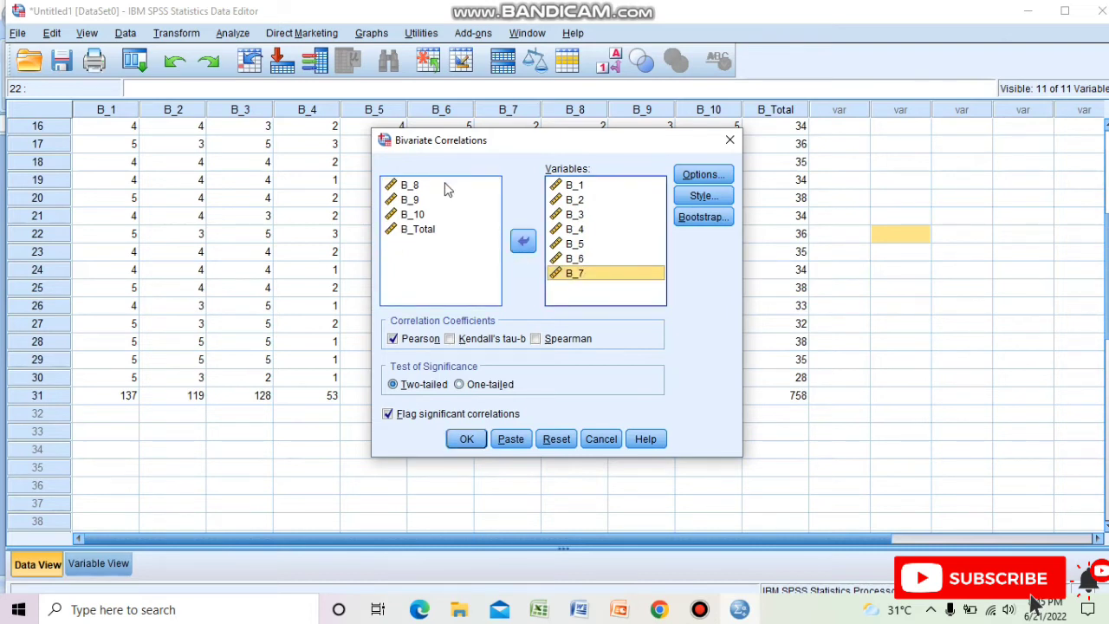
# - Add B_8, B_9, B_10 and B_Total to the variables of the bivariate correlation
pyautogui.click(446, 187)
pyautogui.click(518, 242)
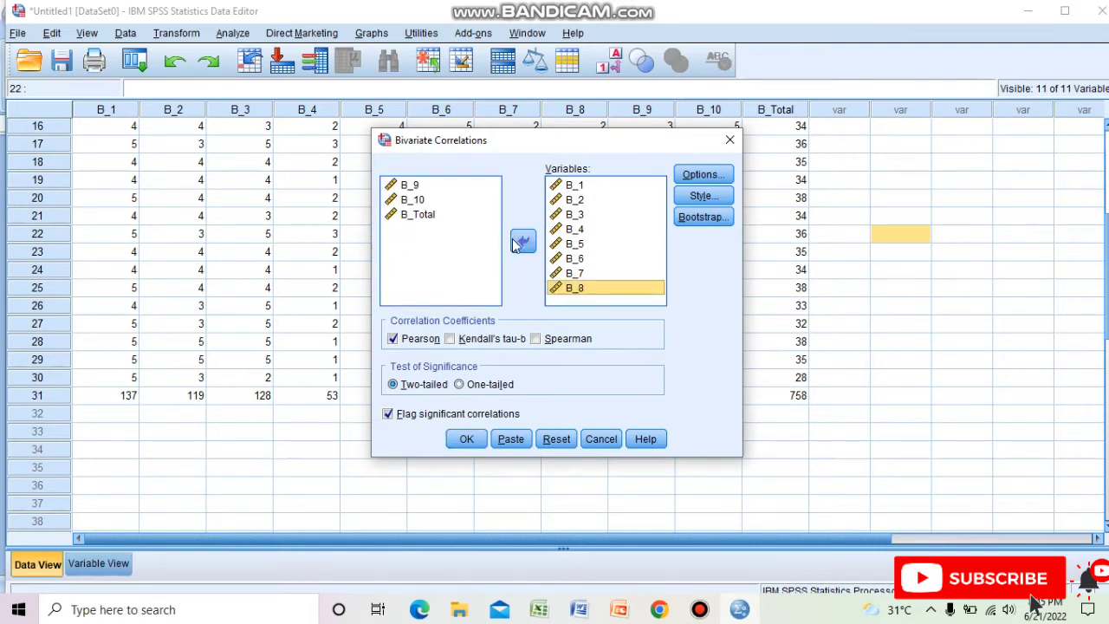
pyautogui.click(444, 187)
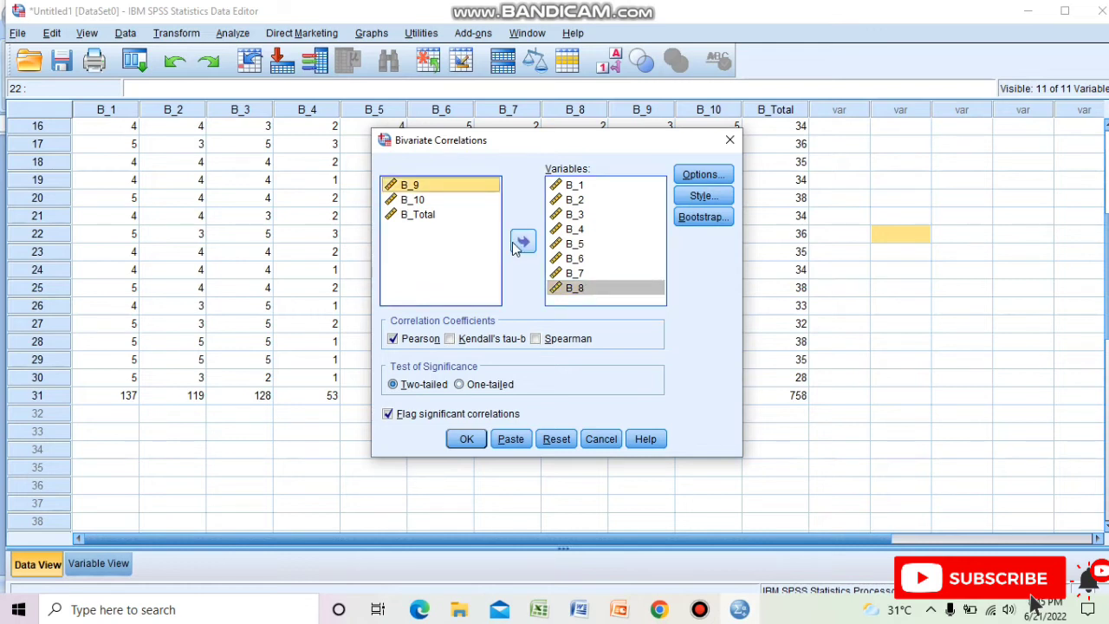
pyautogui.click(520, 242)
pyautogui.click(463, 187)
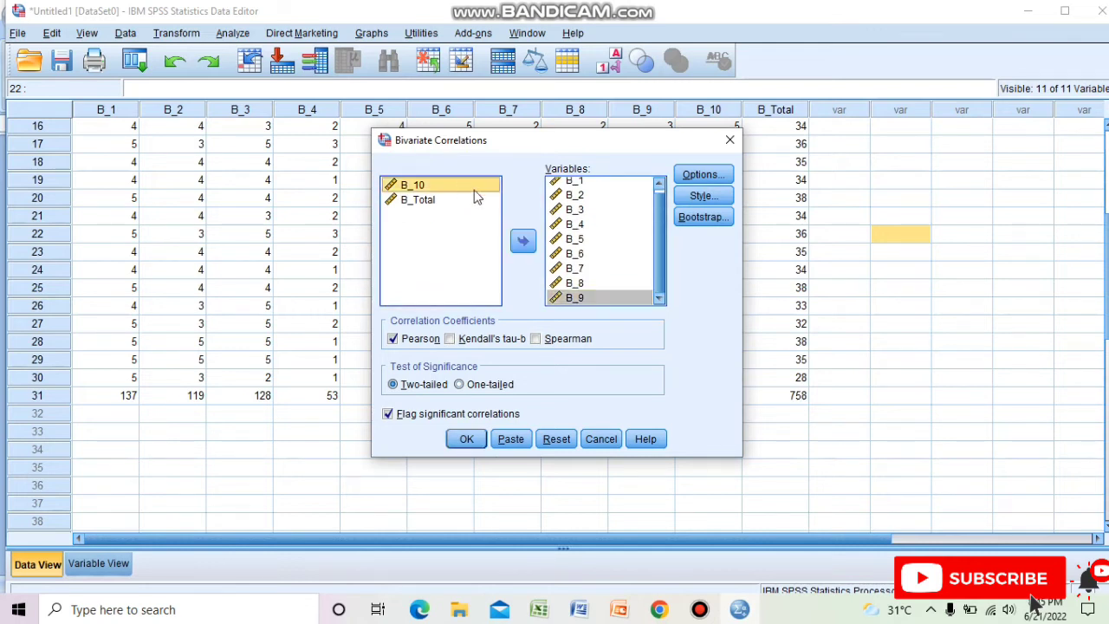
pyautogui.click(520, 241)
pyautogui.click(449, 187)
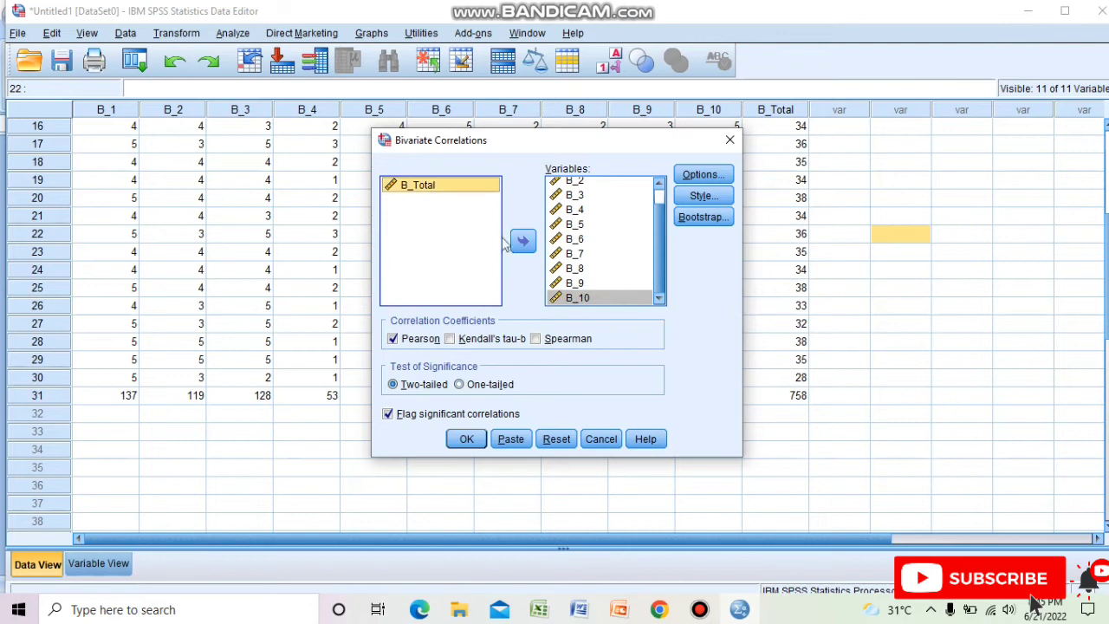
pyautogui.click(522, 241)
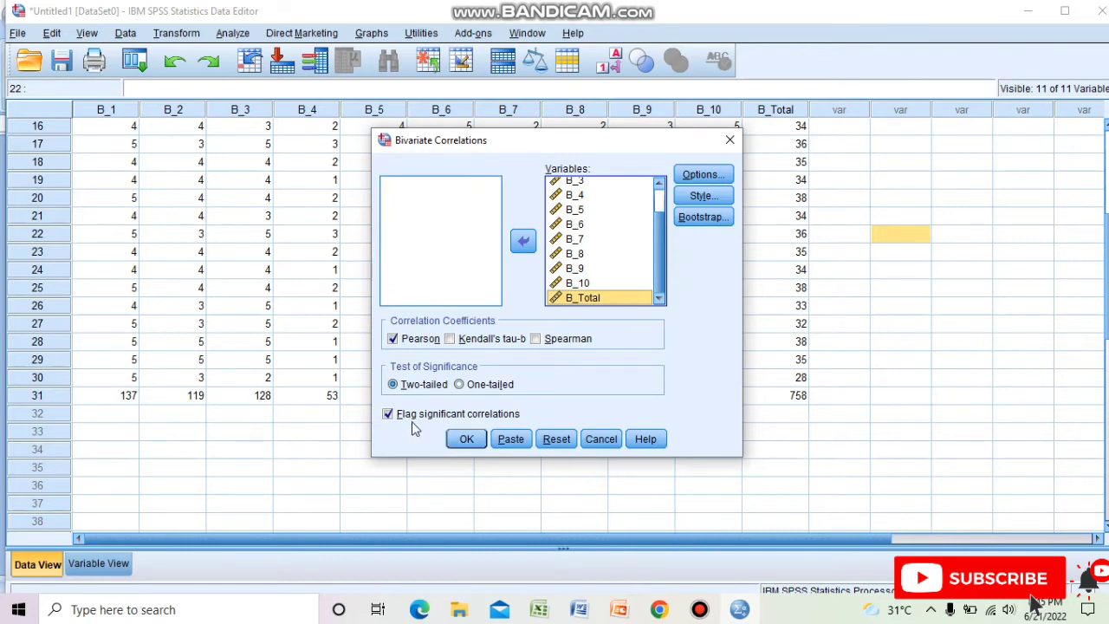
# - Run the two-tailed Pearson correlation with significant correlations flagged and review the resulting correlation matrix
pyautogui.click(466, 440)
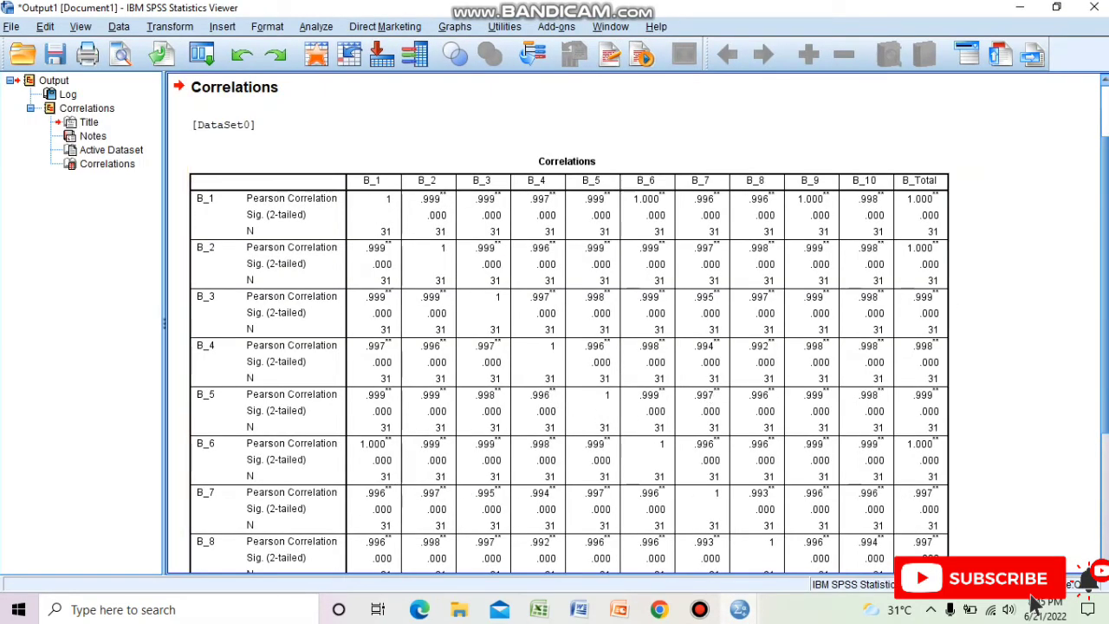
pyautogui.scroll(3, 1105, 108)
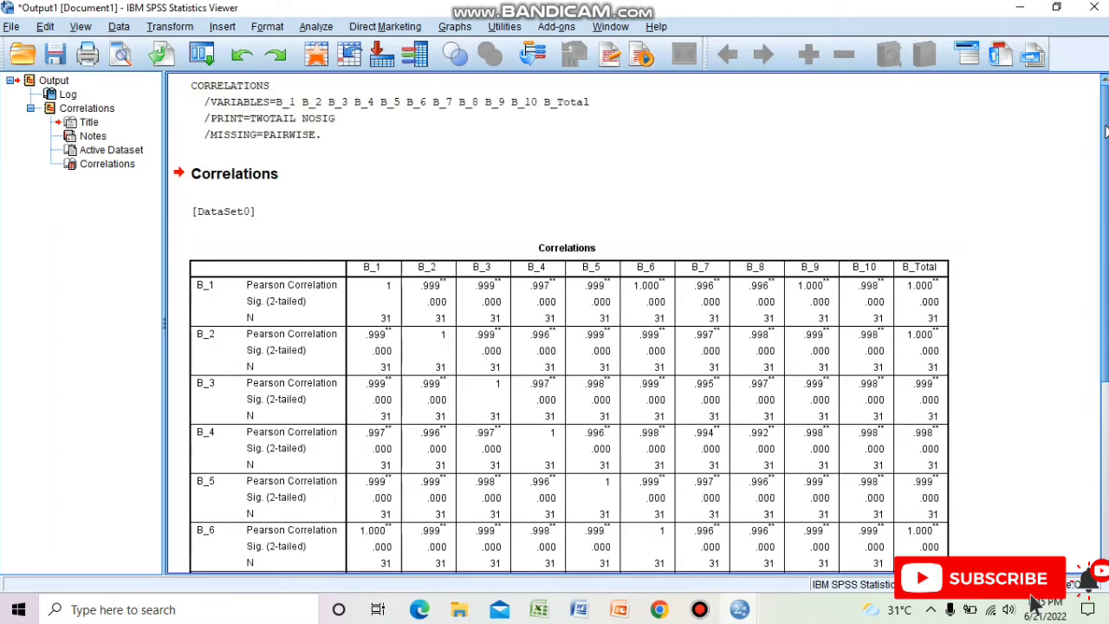
pyautogui.moveTo(1107, 144); pyautogui.dragTo(1106, 303)
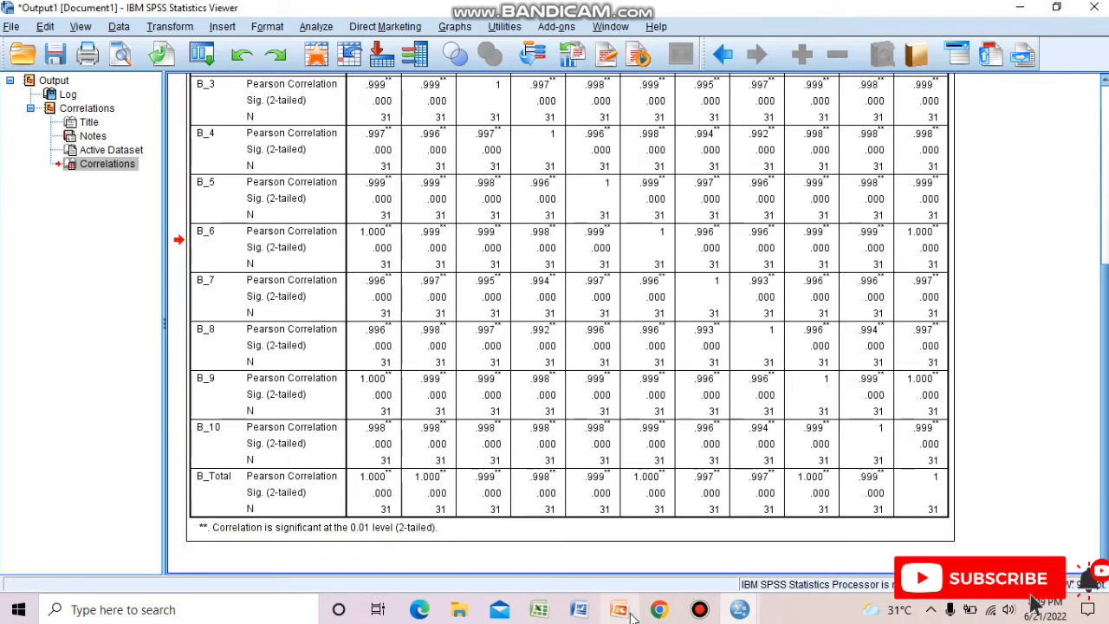
# - Switch to the r-table PDF in Chrome and look up the critical r values for N = 30
pyautogui.click(658, 610)
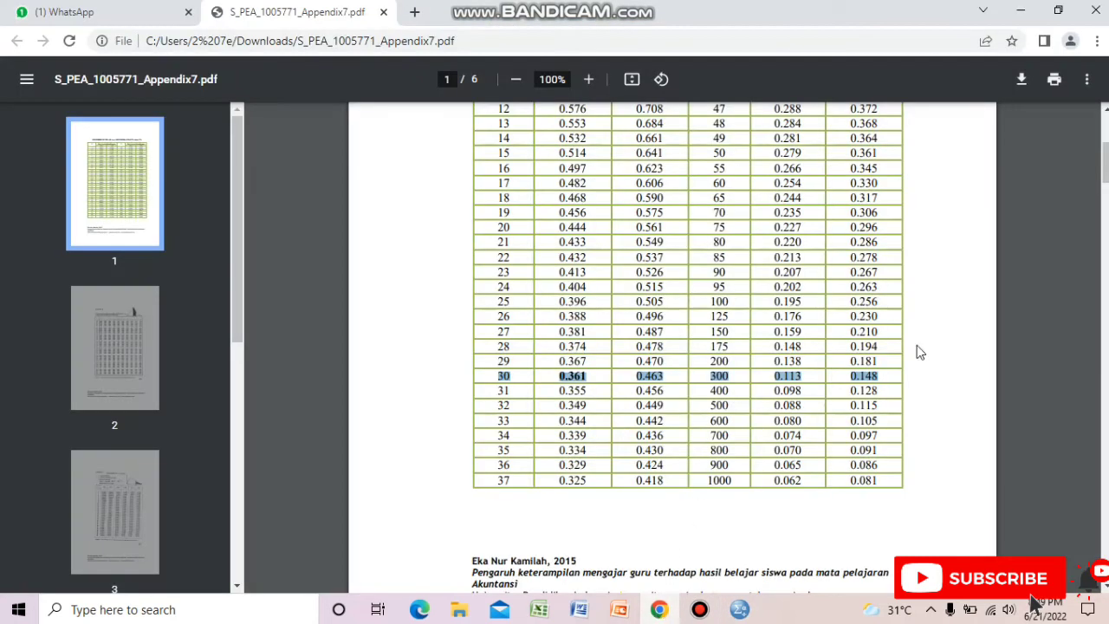
pyautogui.press('pagedown')
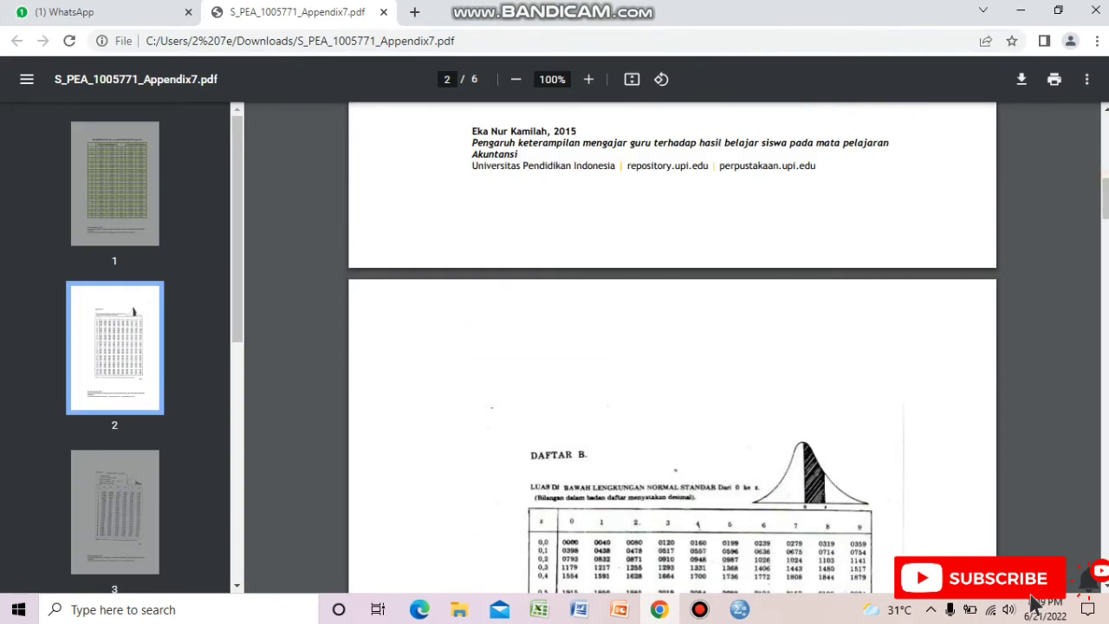
pyautogui.press('pageup')
pyautogui.press('pageup')
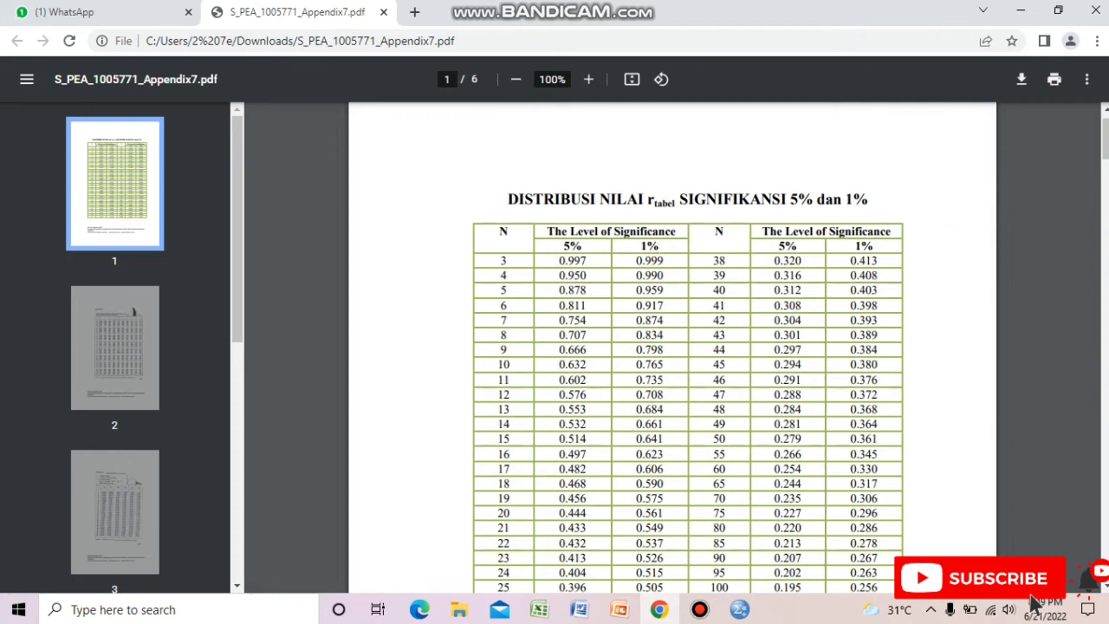
pyautogui.scroll(-3, 844, 279)
pyautogui.scroll(-1, 496, 259)
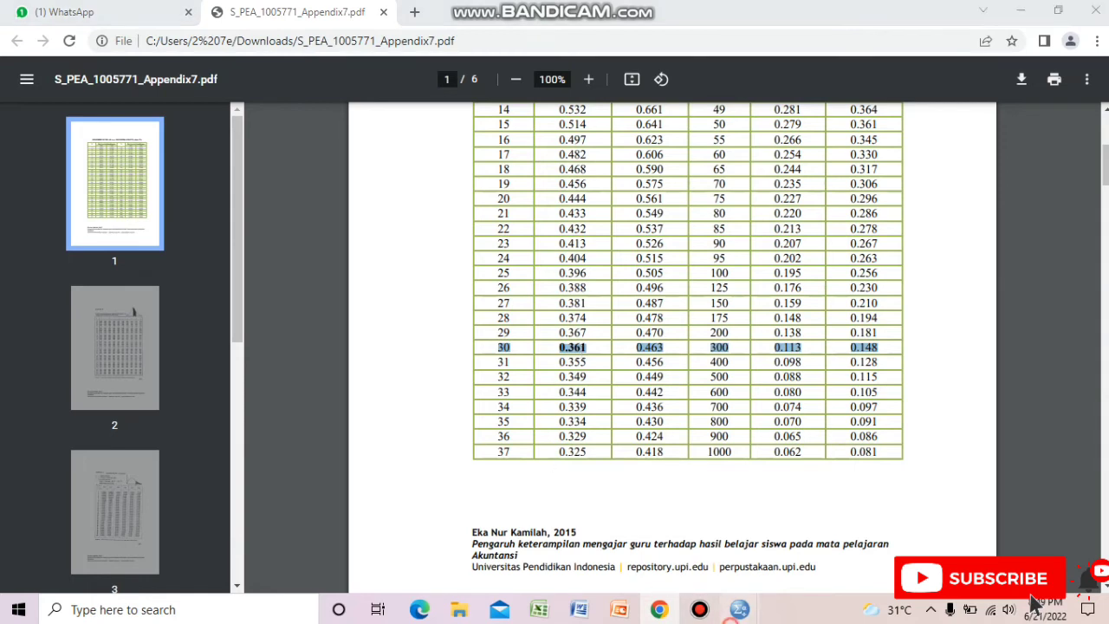
# - Return to the SPSS output and examine each item's correlation with B_Total
pyautogui.moveTo(739, 609)
pyautogui.click(774, 569)
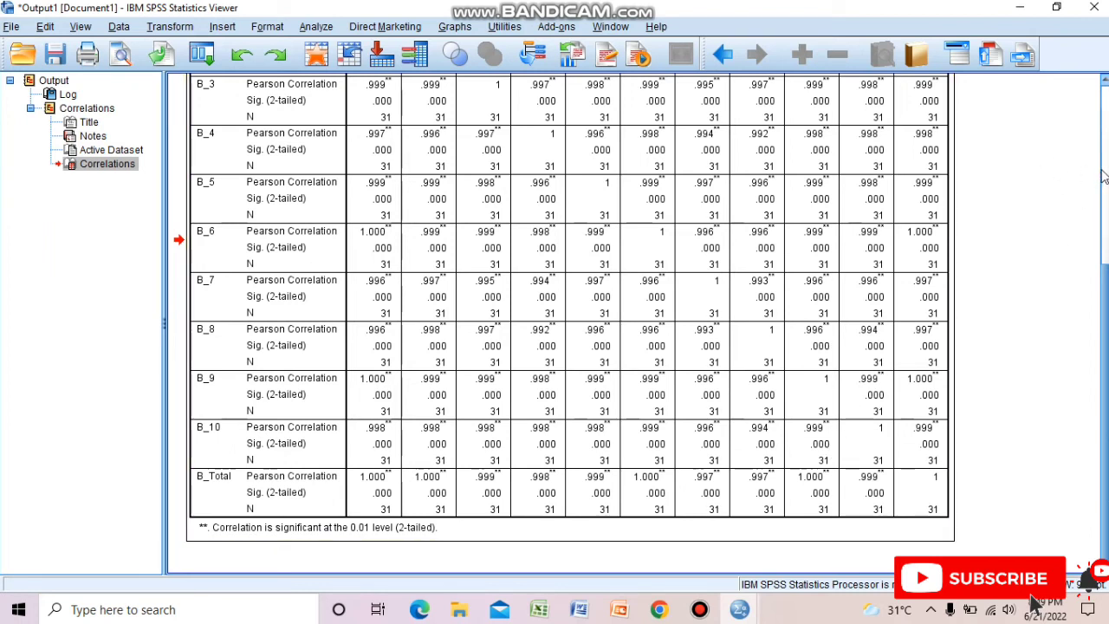
pyautogui.scroll(5, 1022, 154)
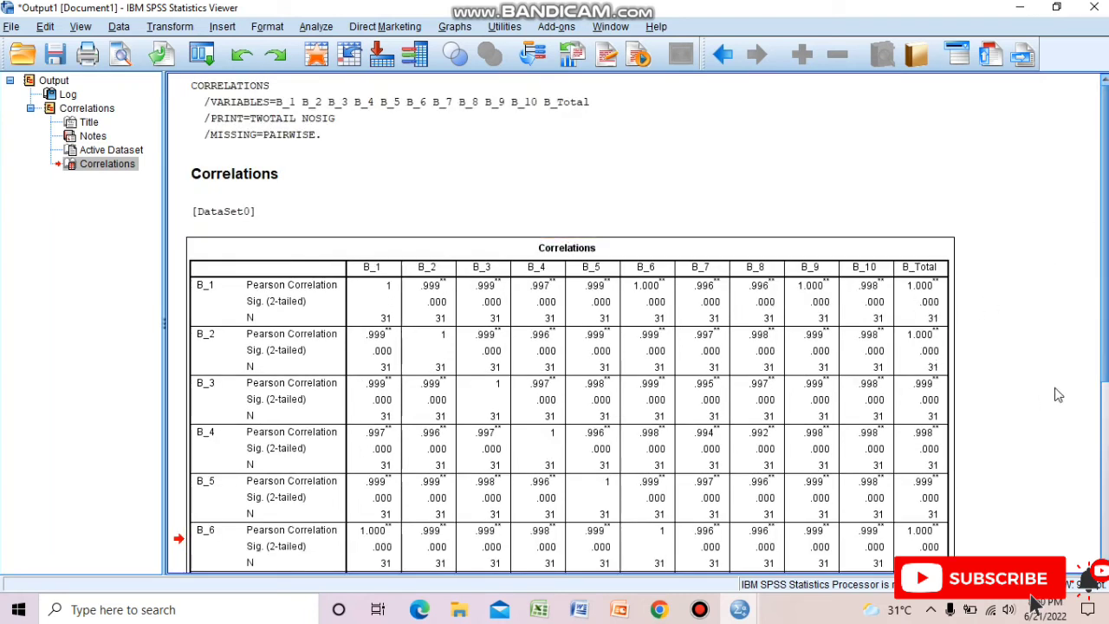
pyautogui.scroll(-5, 1105, 397)
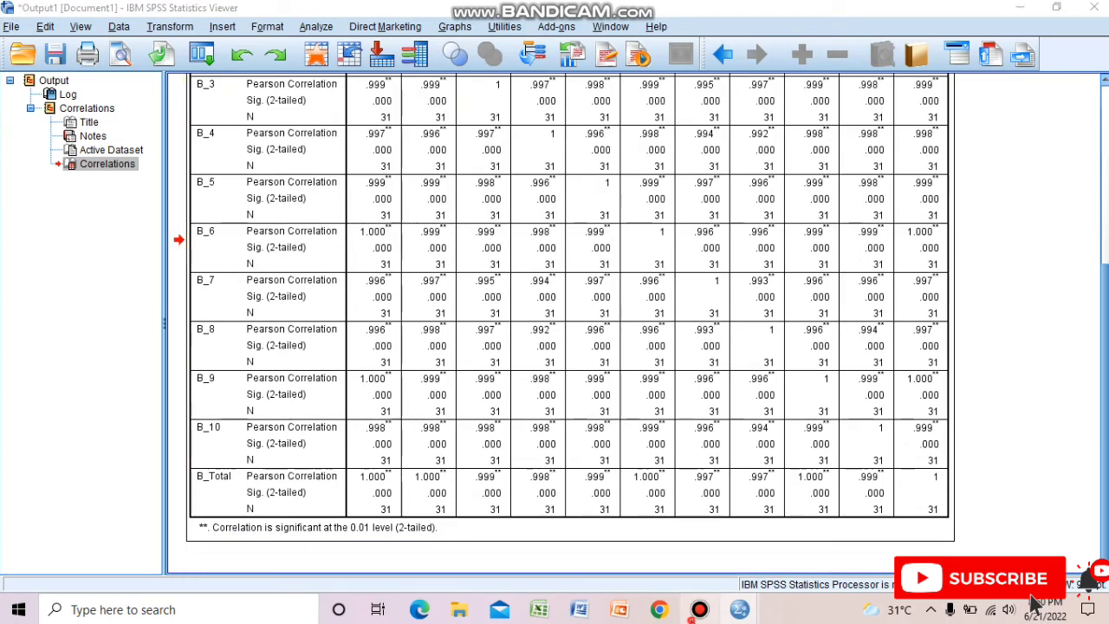
pyautogui.click(957, 195)
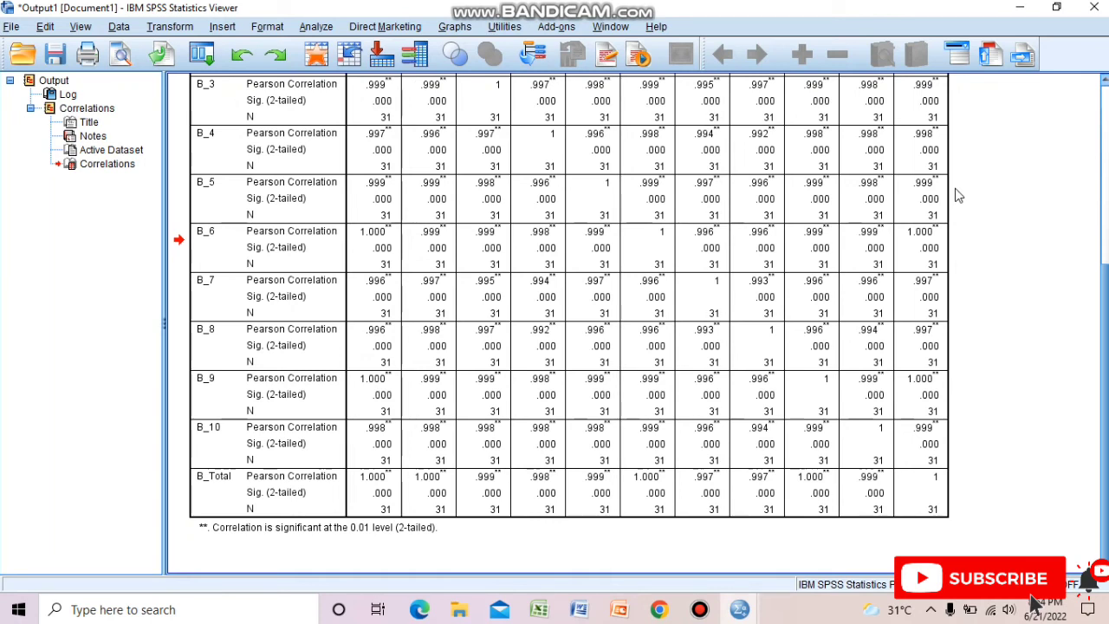
pyautogui.click(936, 199)
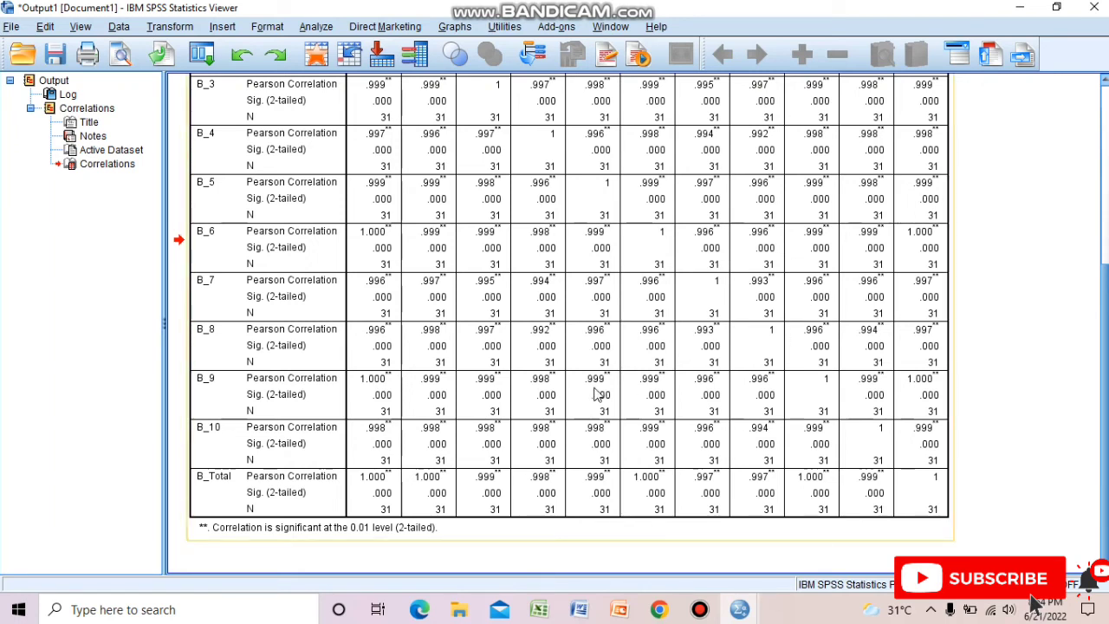
# - Return to the questionnaire data set and start a scale reliability analysis
pyautogui.click(739, 611)
pyautogui.click(624, 525)
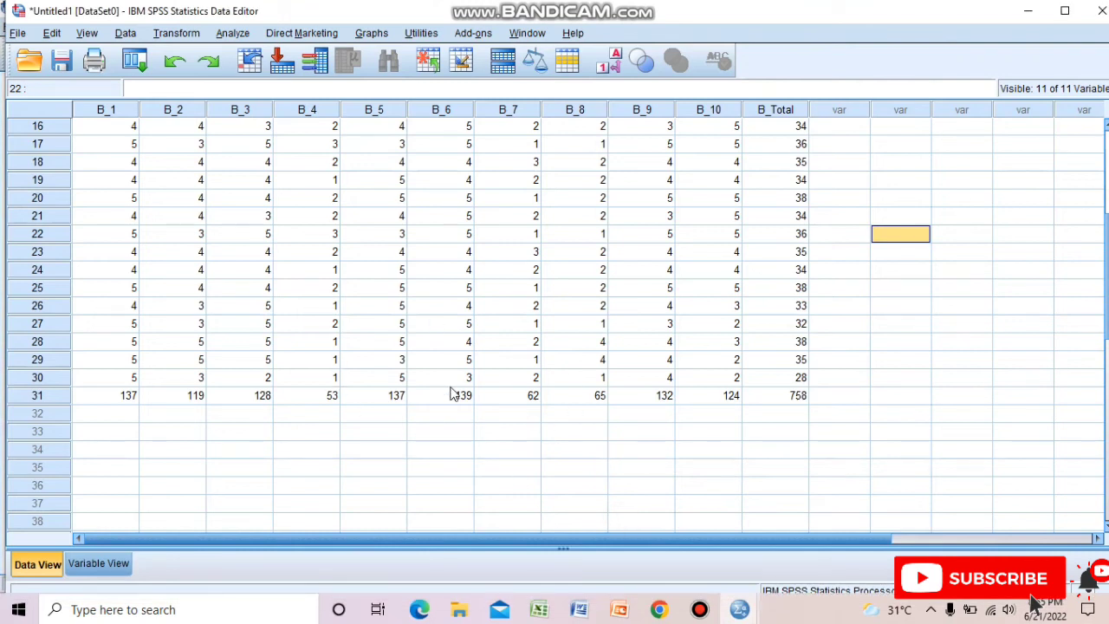
pyautogui.press('Down')
pyautogui.press('Down')
pyautogui.press('Down')
pyautogui.press('Down')
pyautogui.press('Down')
pyautogui.press('Down')
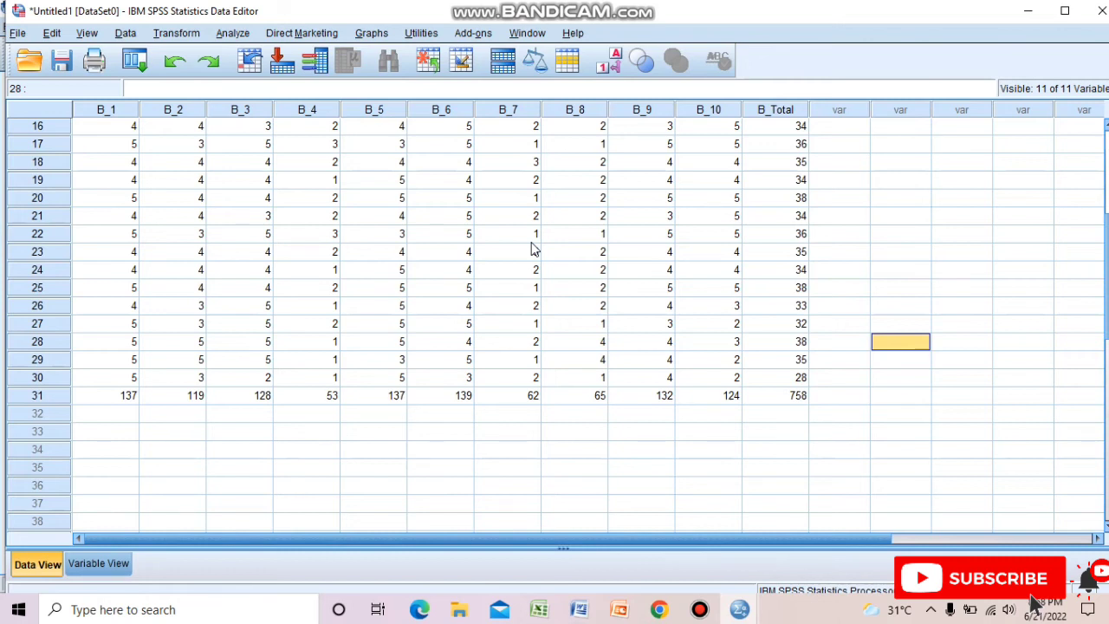
pyautogui.click(241, 39)
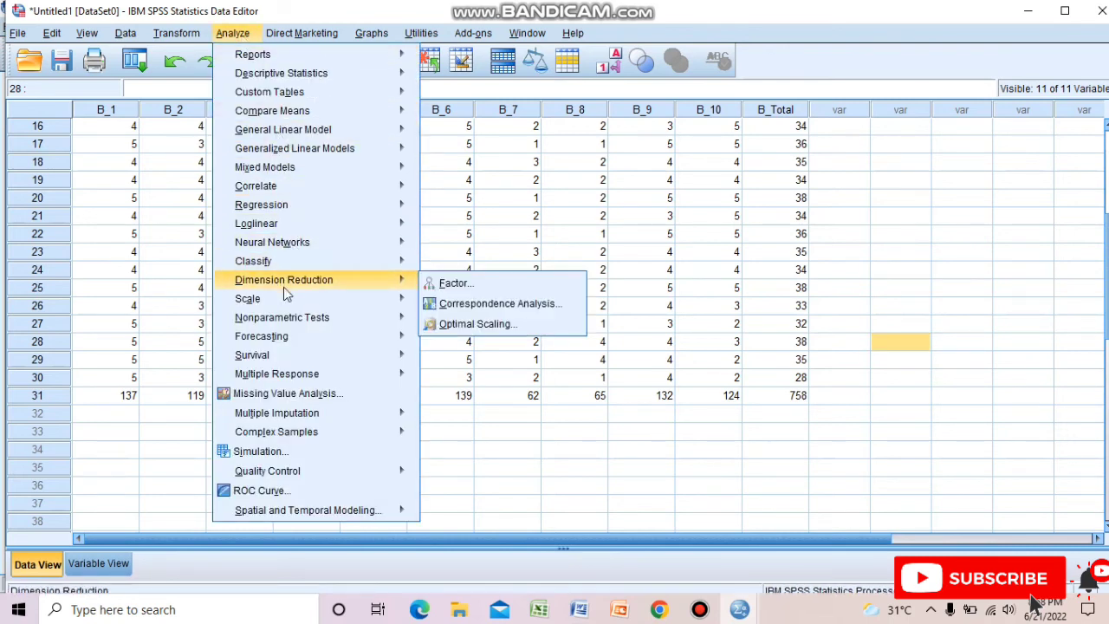
pyautogui.moveTo(281, 308)
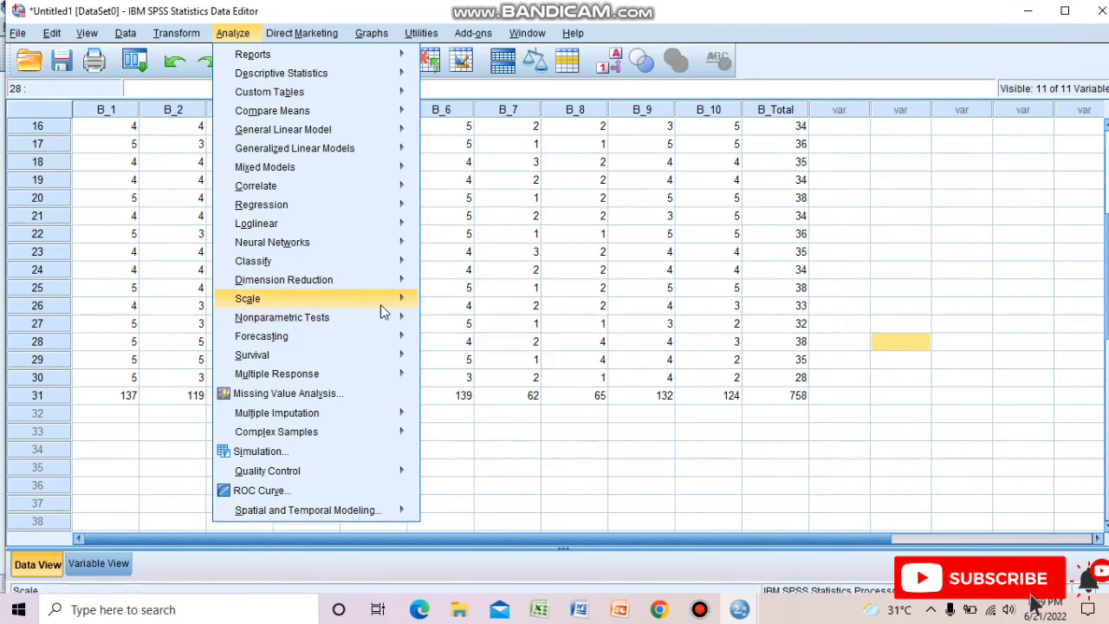
pyautogui.click(434, 306)
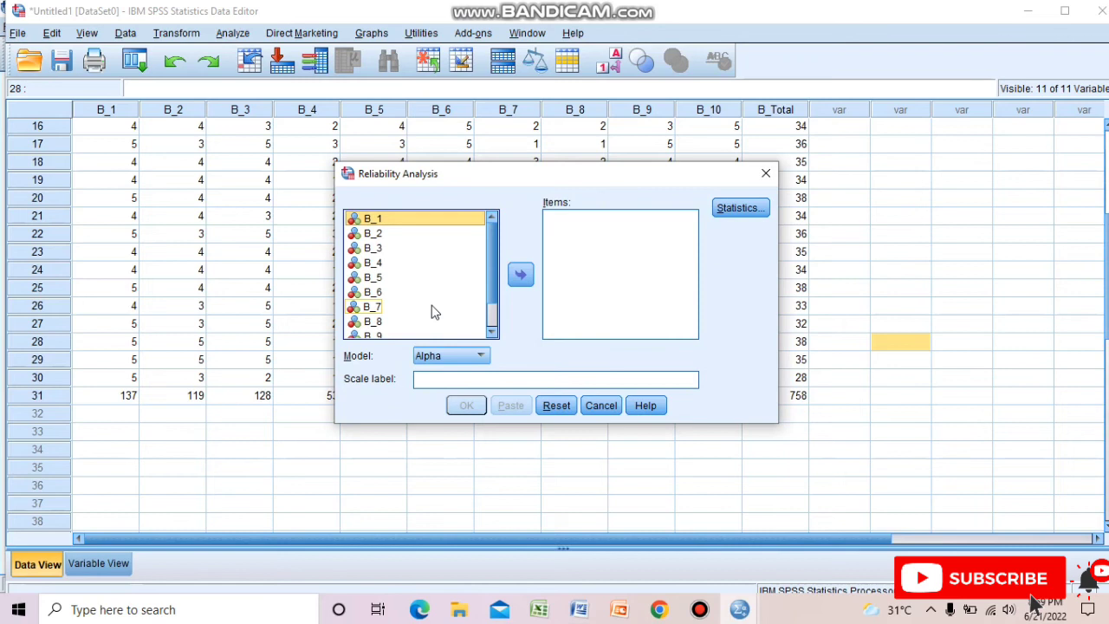
# - Add B_1, B_2 and B_3 to the items of the reliability analysis
pyautogui.click(520, 273)
pyautogui.click(442, 219)
pyautogui.click(520, 274)
pyautogui.click(446, 219)
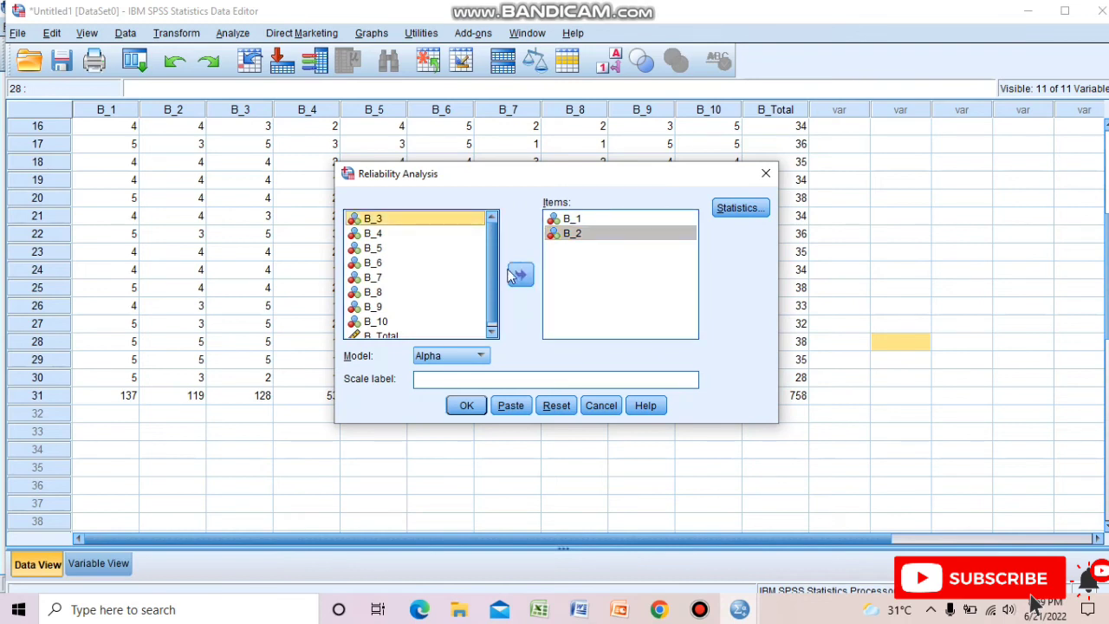
pyautogui.click(520, 273)
# - Add B_4, B_5 and B_6 to the items of the reliability analysis
pyautogui.click(428, 222)
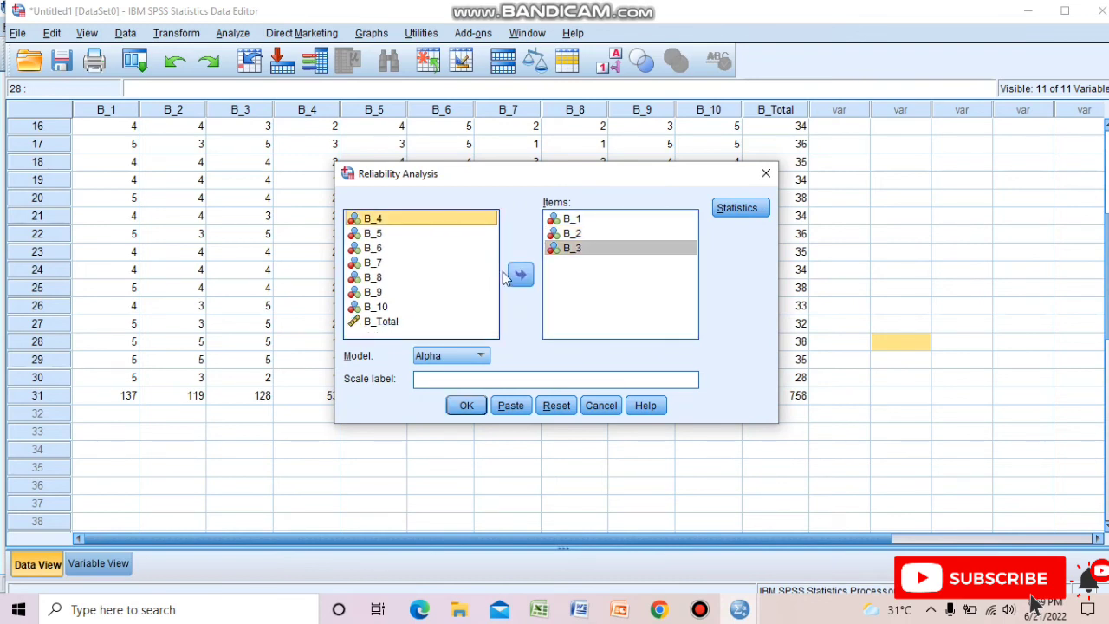
pyautogui.click(520, 274)
pyautogui.click(433, 220)
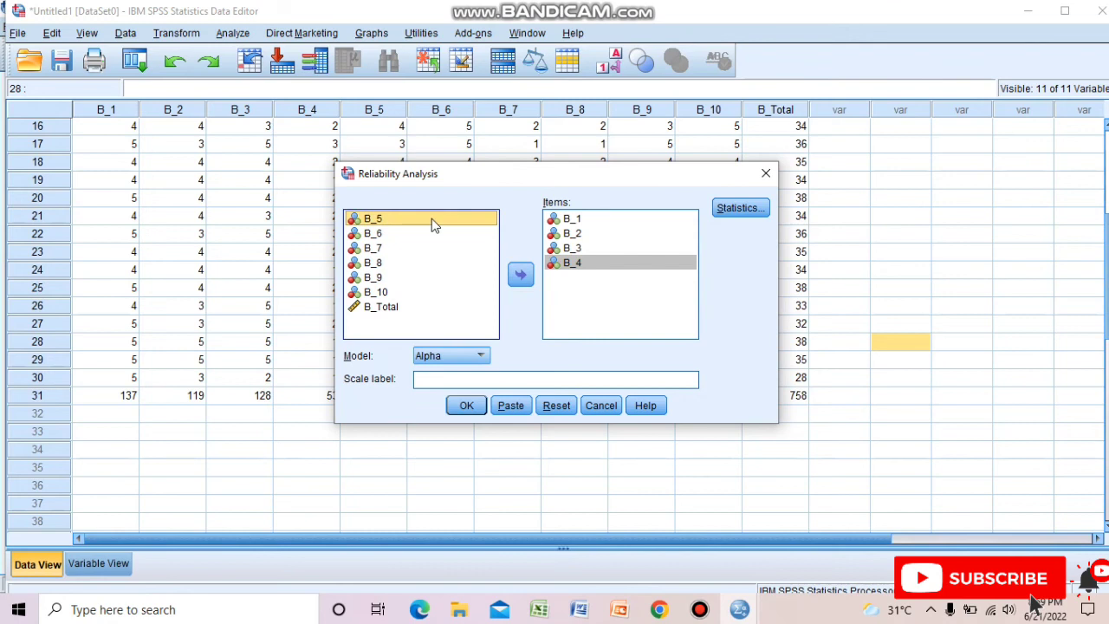
pyautogui.click(520, 278)
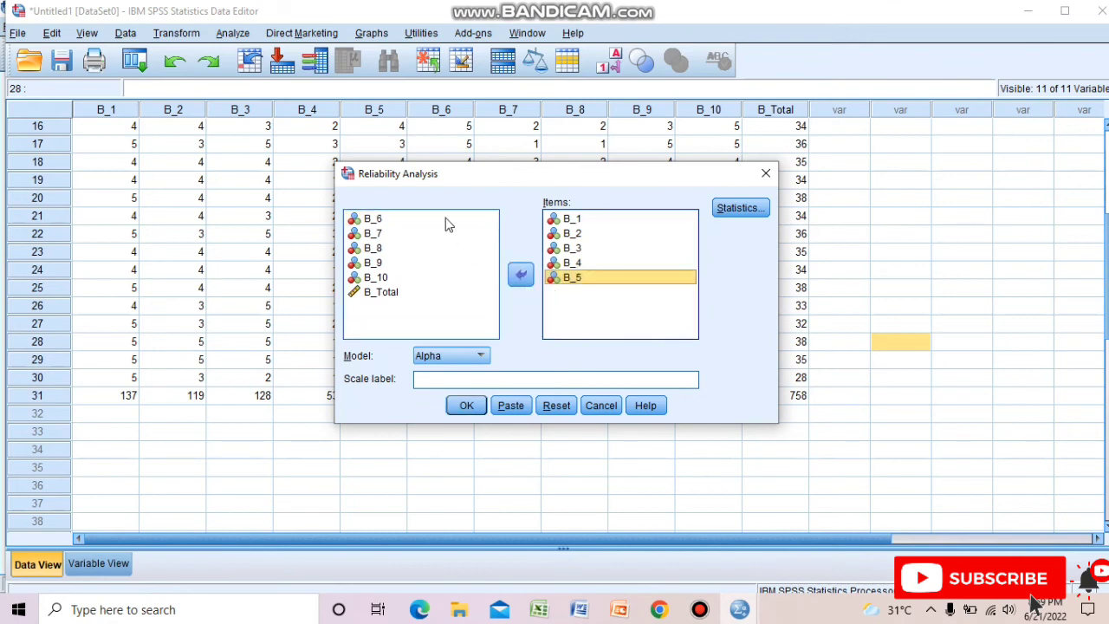
pyautogui.click(446, 222)
pyautogui.click(520, 275)
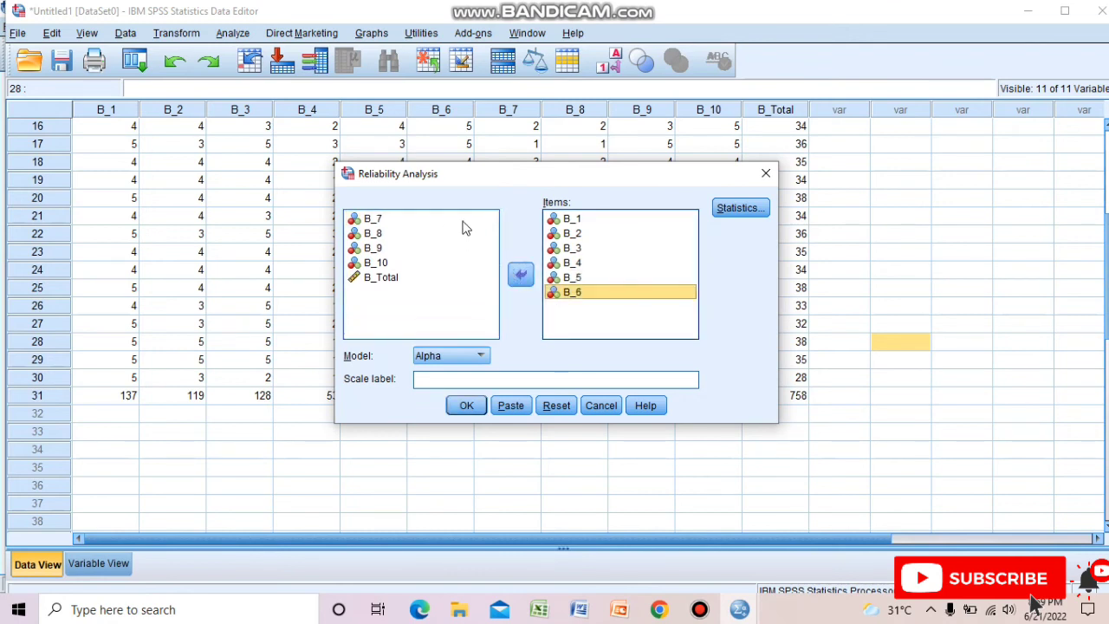
# - Add B_7, B_8, B_10 and B_9 to the reliability items, leaving B_Total out
pyautogui.click(465, 222)
pyautogui.click(520, 276)
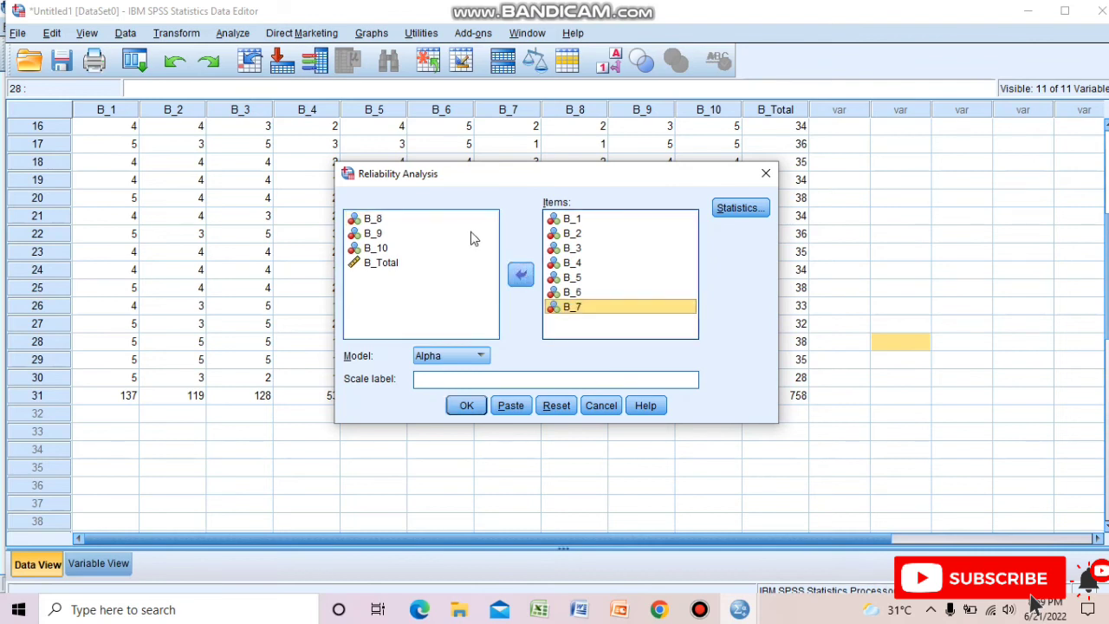
pyautogui.click(467, 222)
pyautogui.click(520, 274)
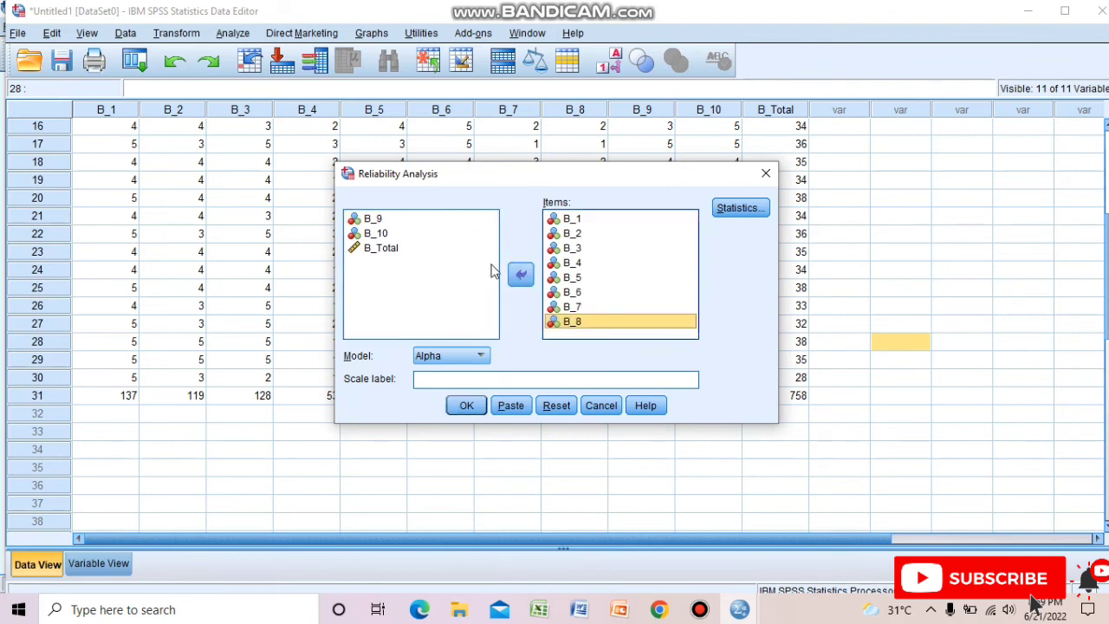
pyautogui.click(475, 232)
pyautogui.click(521, 275)
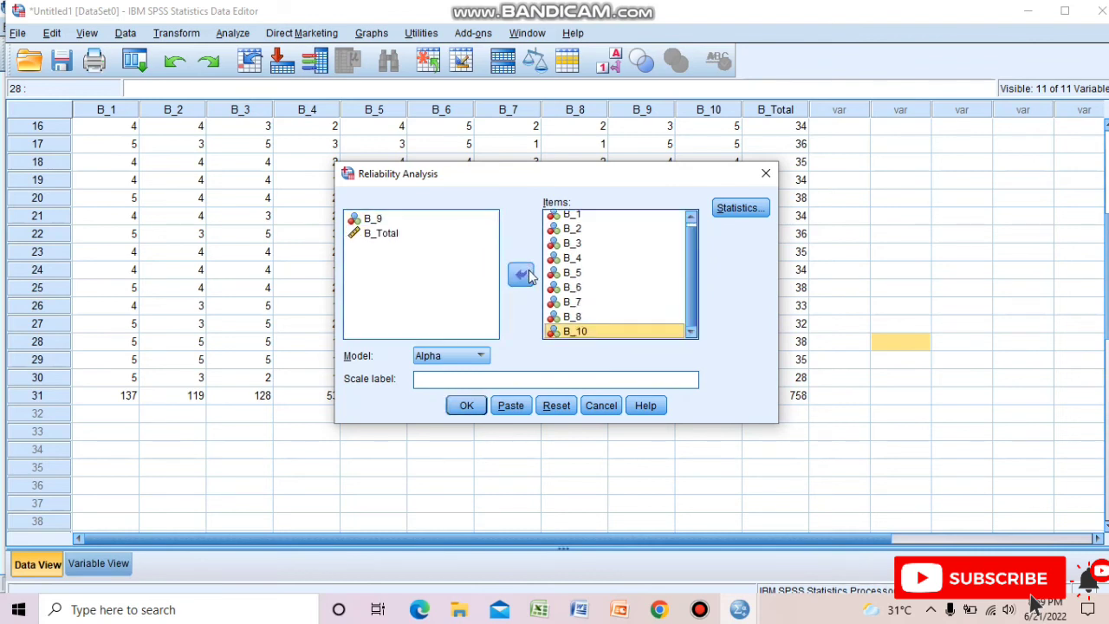
pyautogui.click(455, 220)
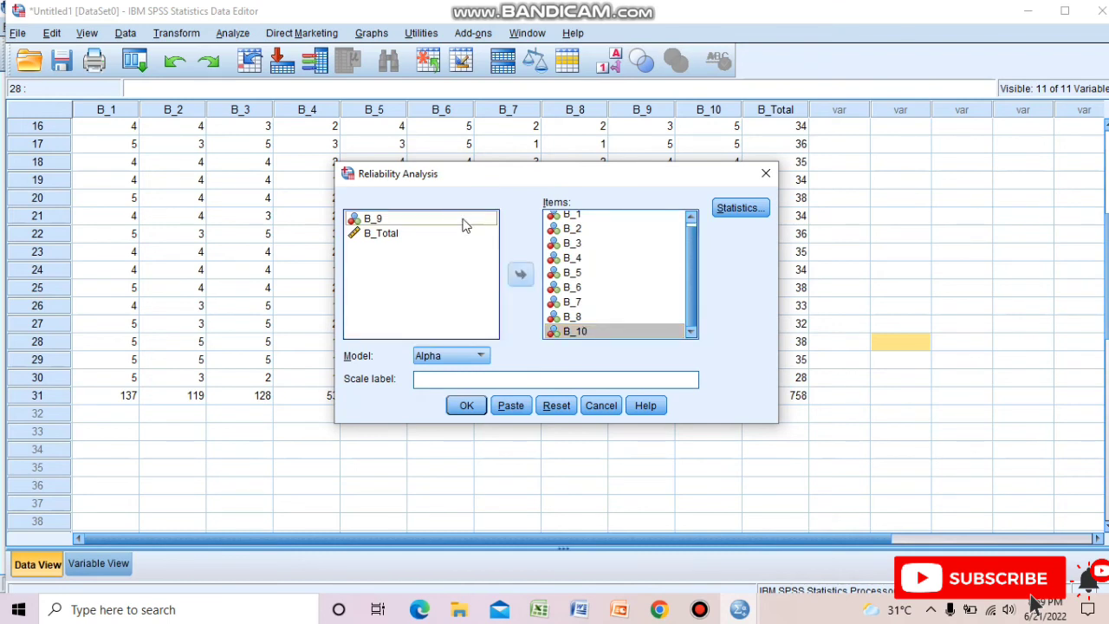
pyautogui.click(515, 274)
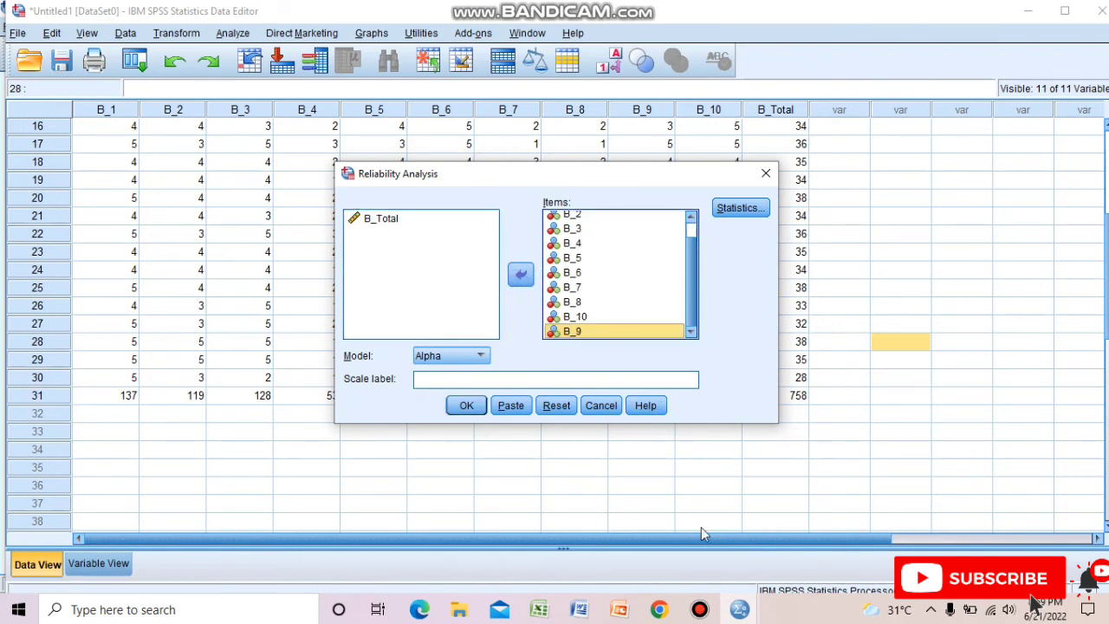
pyautogui.click(836, 163)
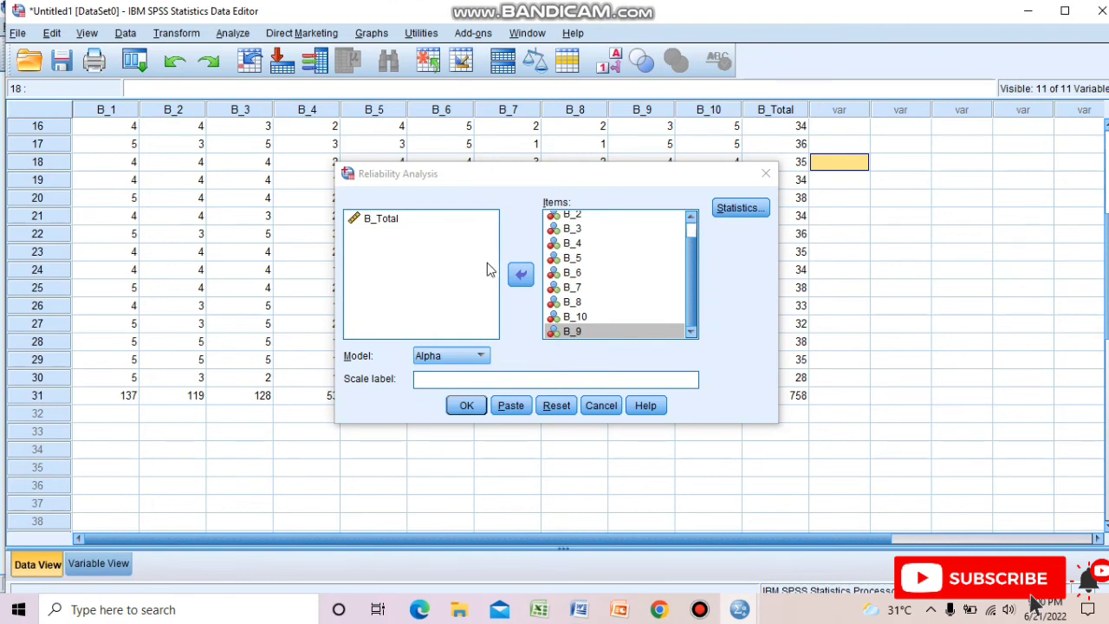
# - Include the scale if item deleted descriptives, run the Alpha reliability analysis and review its output tables
pyautogui.click(741, 207)
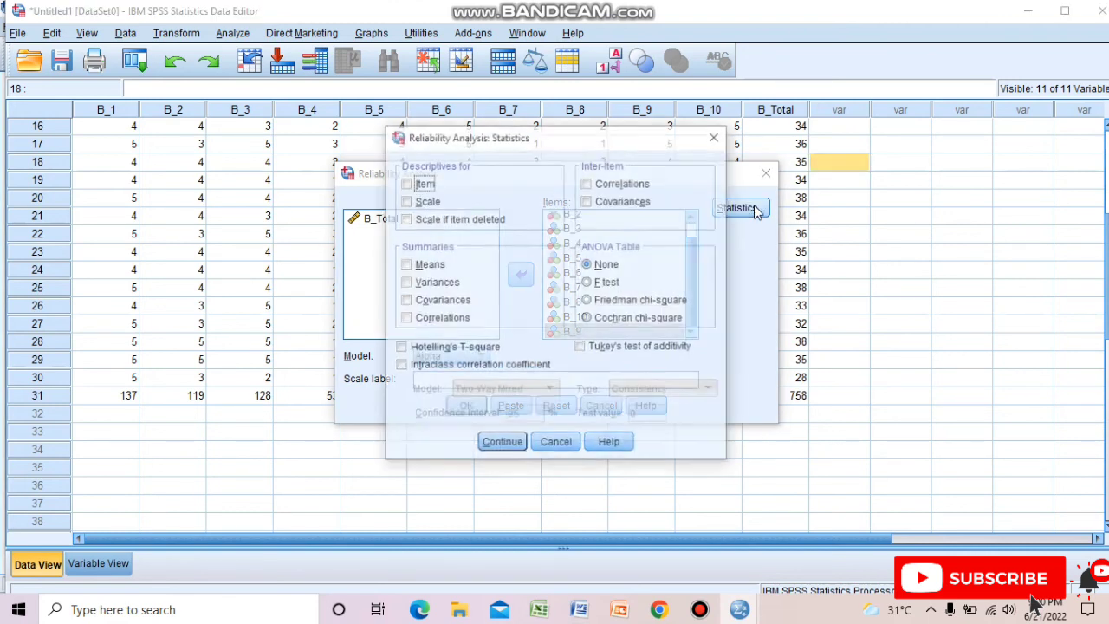
pyautogui.click(409, 220)
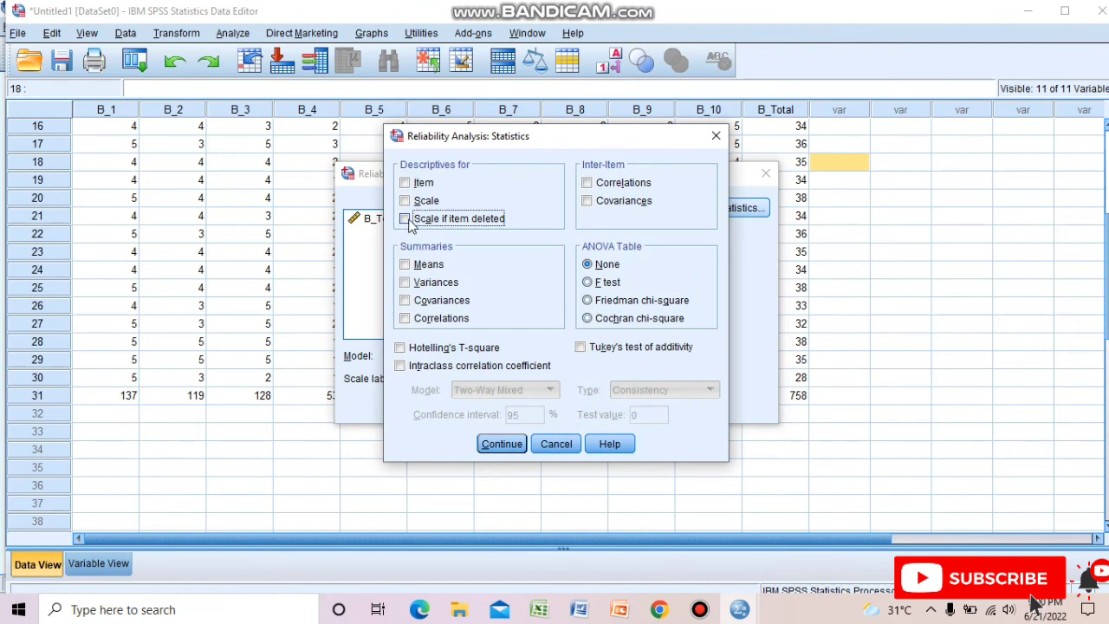
pyautogui.click(502, 444)
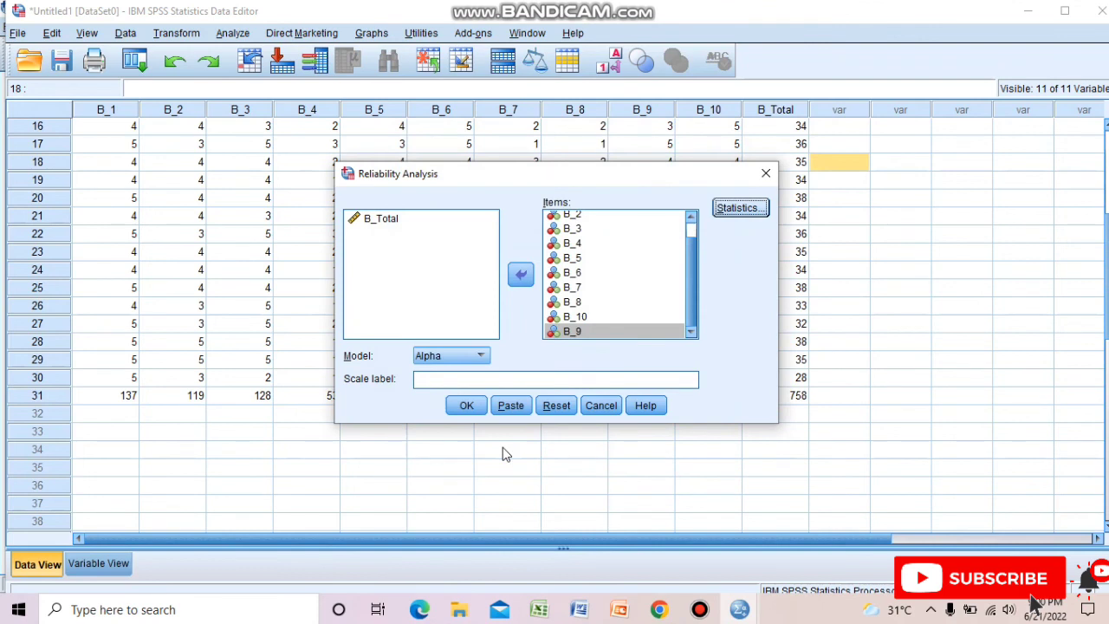
pyautogui.click(465, 406)
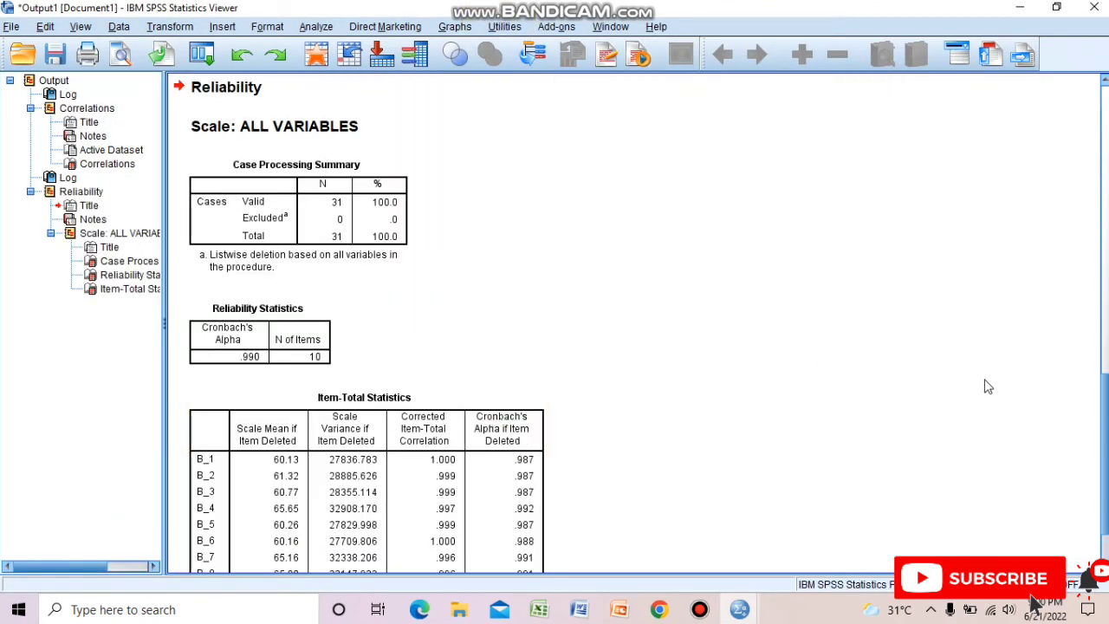
pyautogui.click(1105, 303)
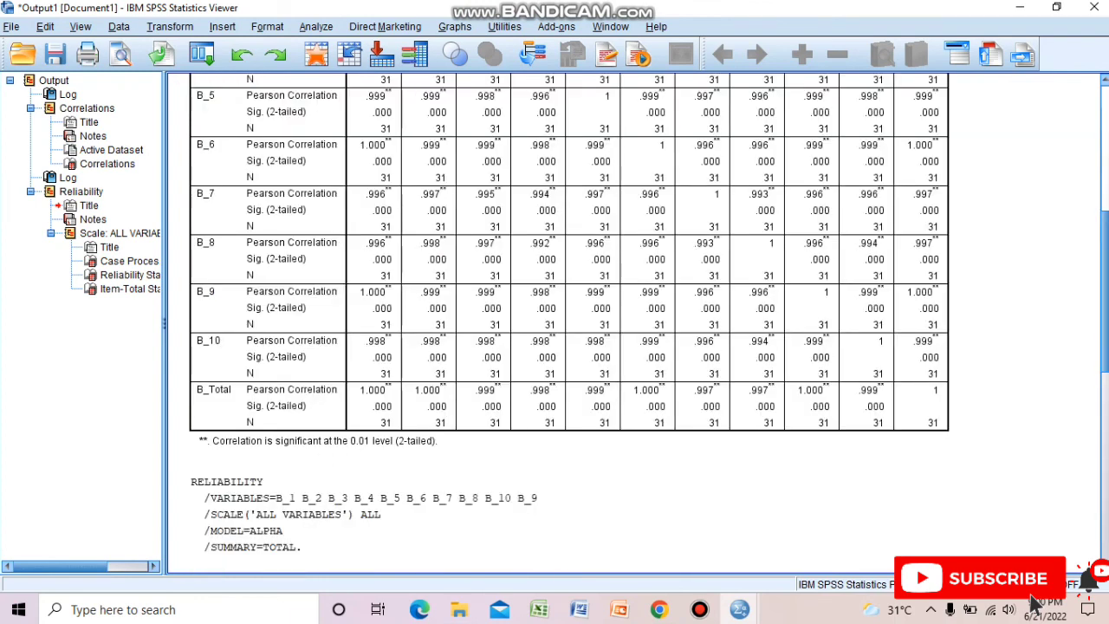
pyautogui.moveTo(1104, 303); pyautogui.dragTo(1105, 496)
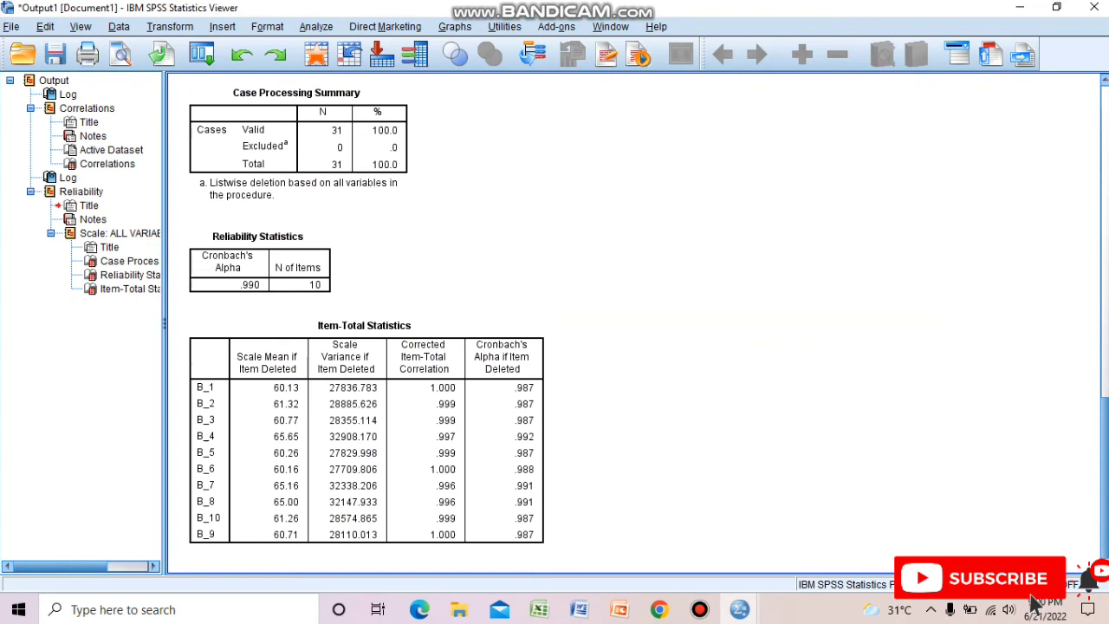